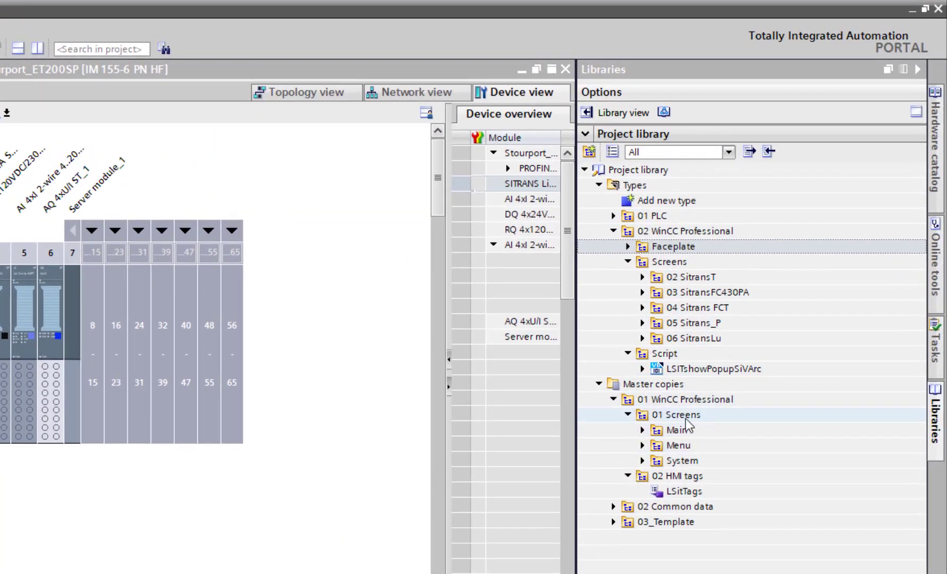
click(685, 416)
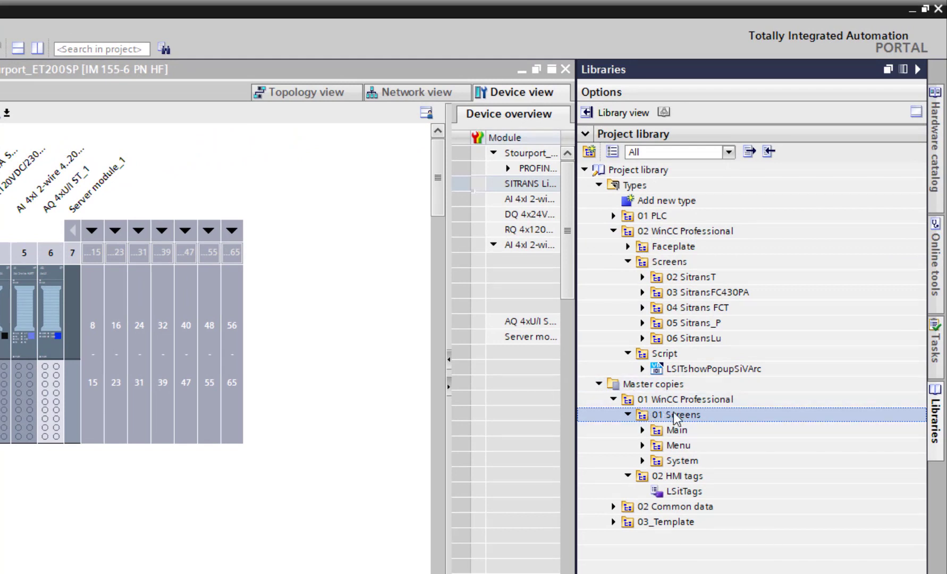
click(630, 415)
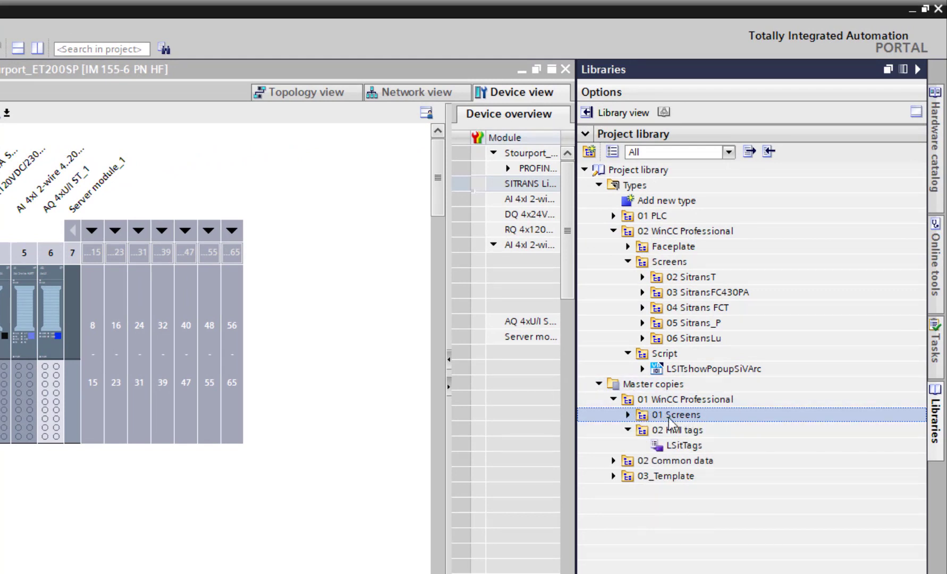
drag(685, 424, 653, 420)
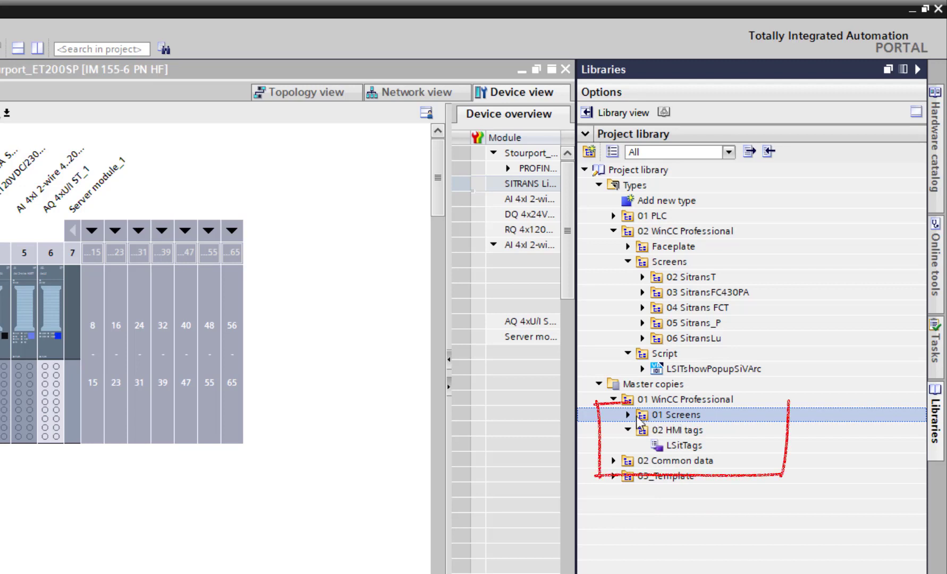
click(628, 415)
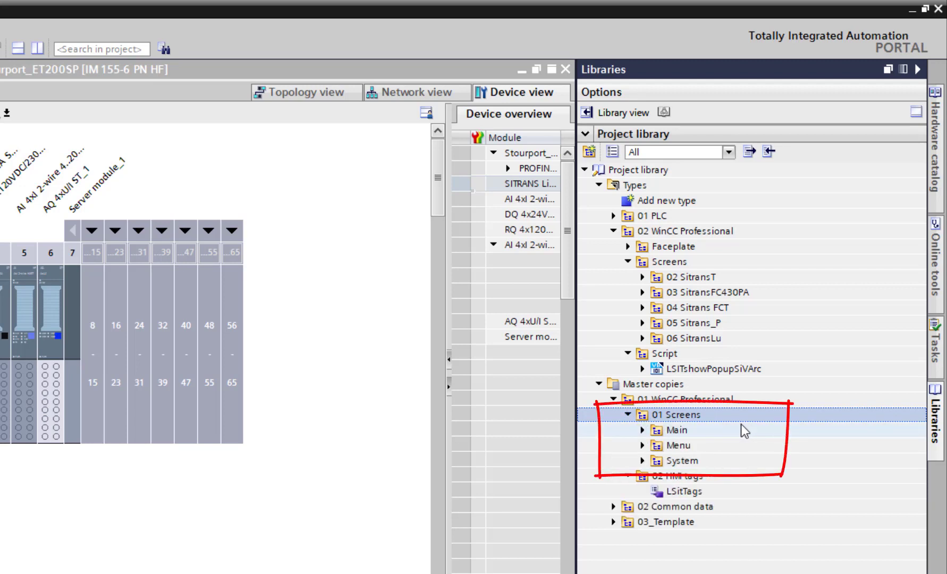
click(672, 434)
click(673, 446)
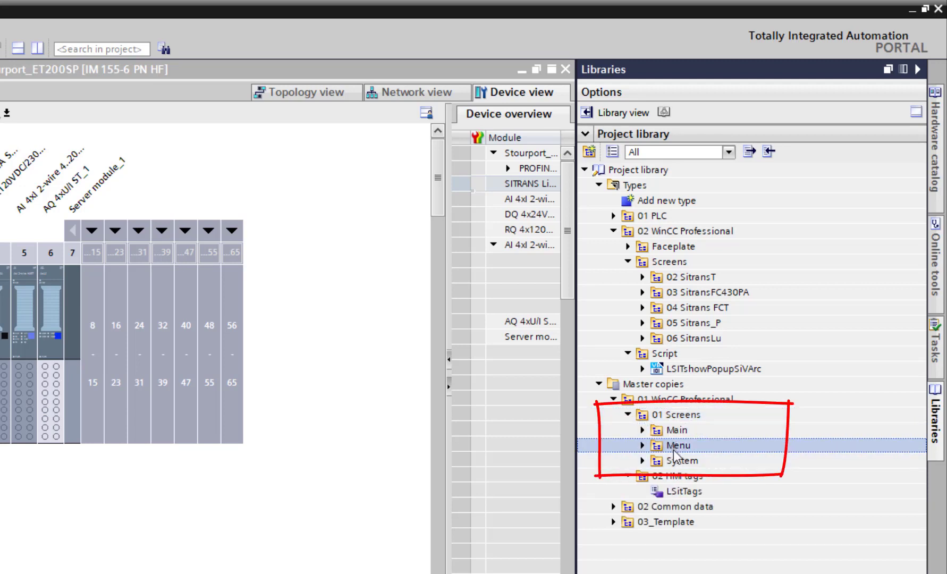
click(672, 463)
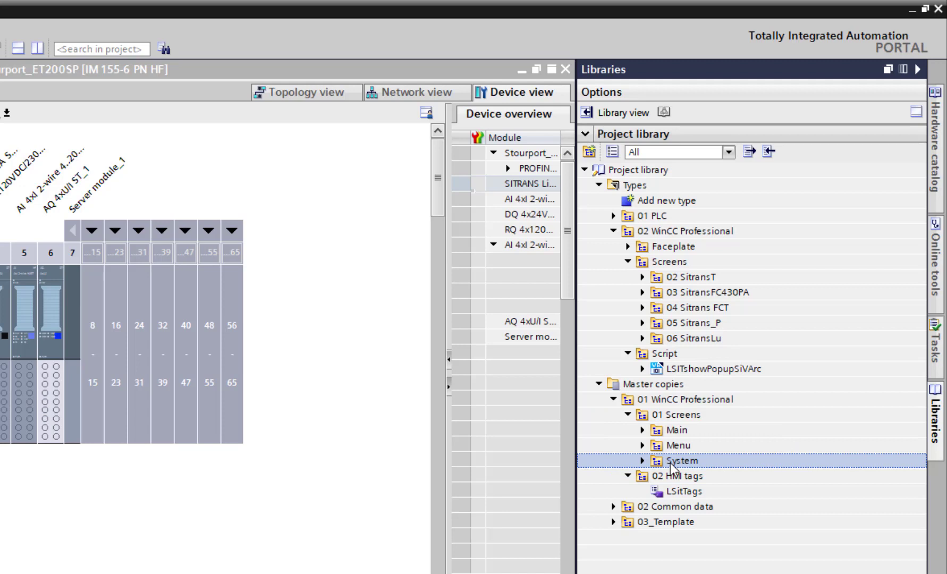
click(642, 430)
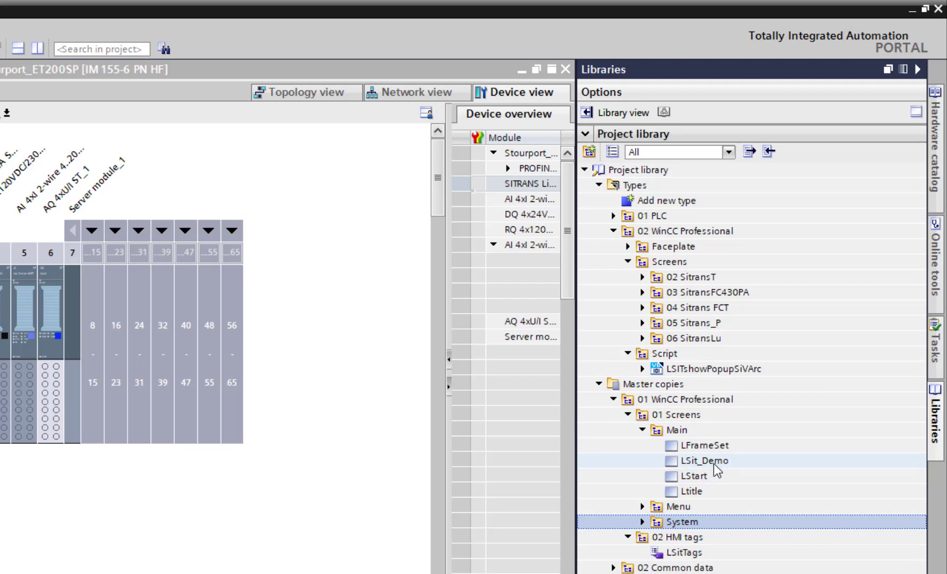
click(641, 430)
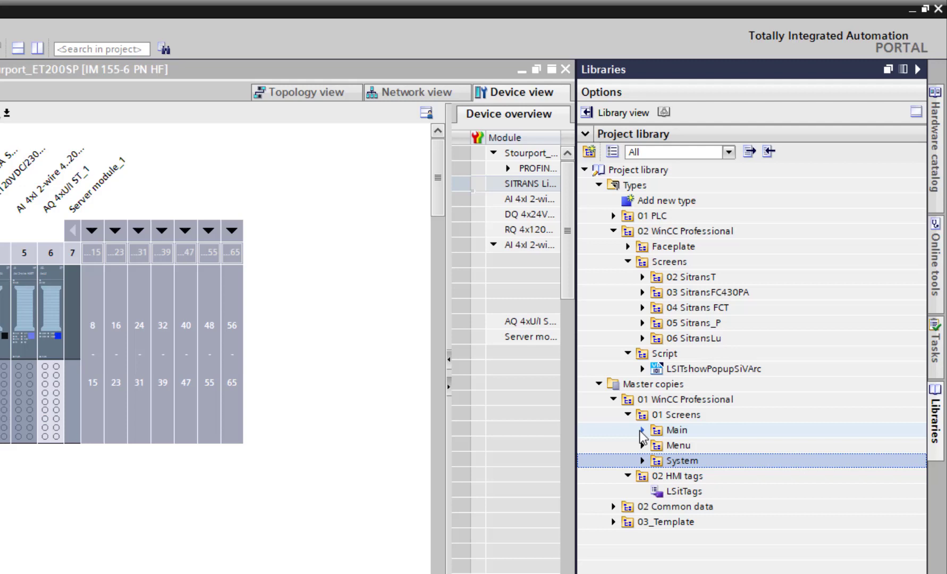
click(677, 495)
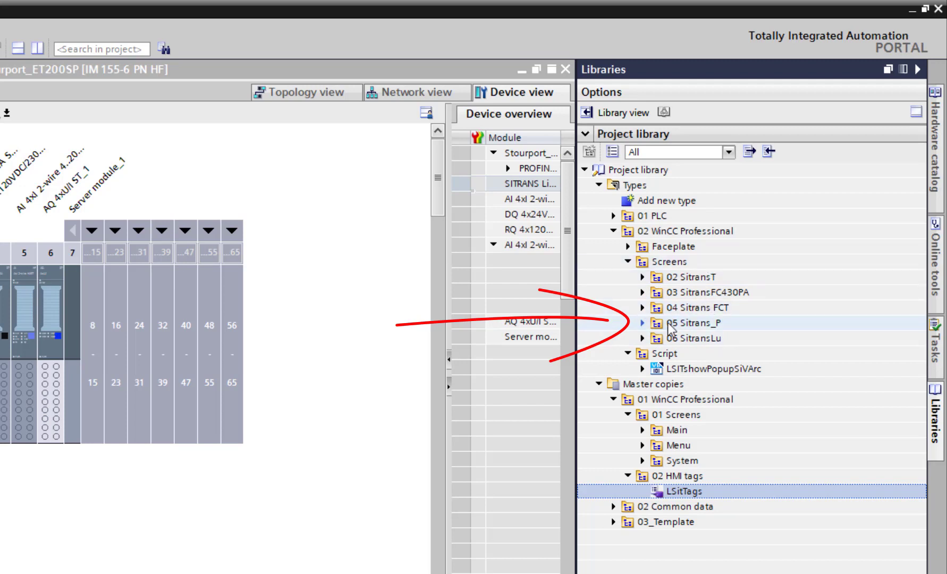
Select the 05 Sitrans_P screen type and the LSITshowPopupSiVArc script type in the project library
click(695, 329)
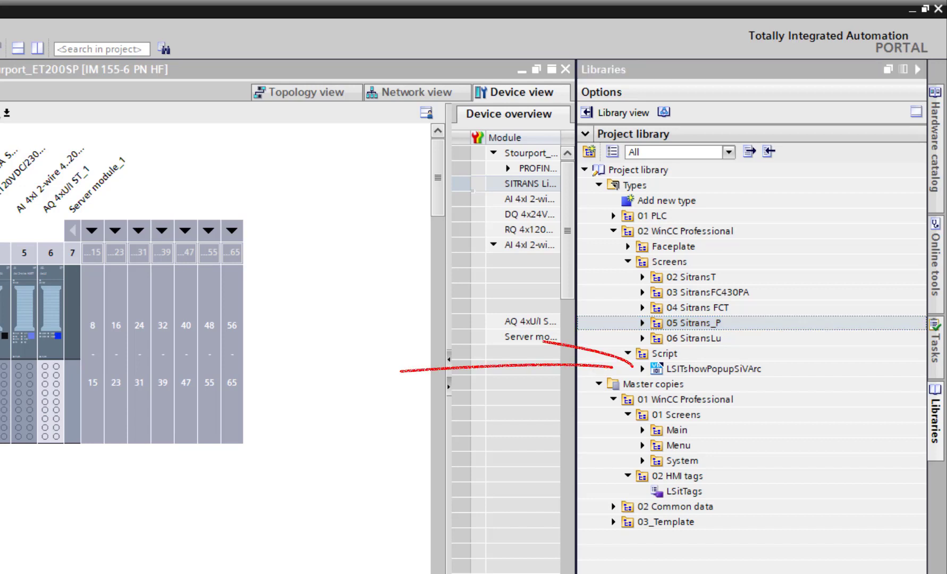
click(659, 353)
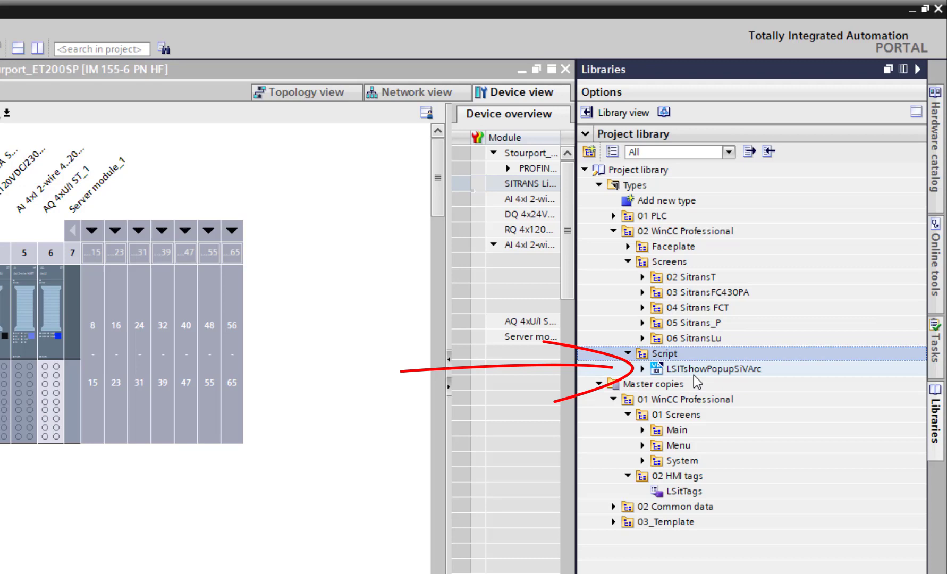
click(725, 382)
click(726, 372)
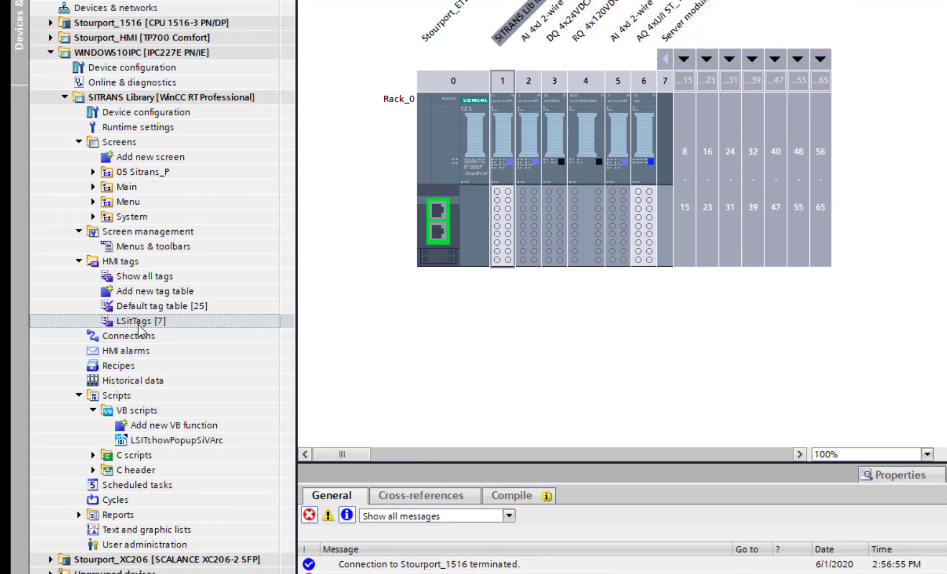
Open the LSitTags tag table and widen its Connection column
click(138, 325)
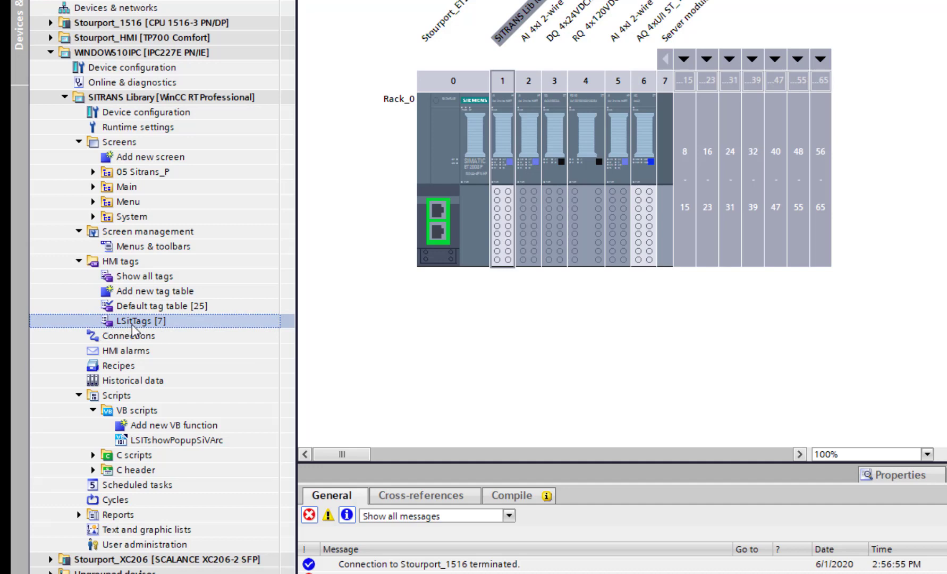
double_click(132, 323)
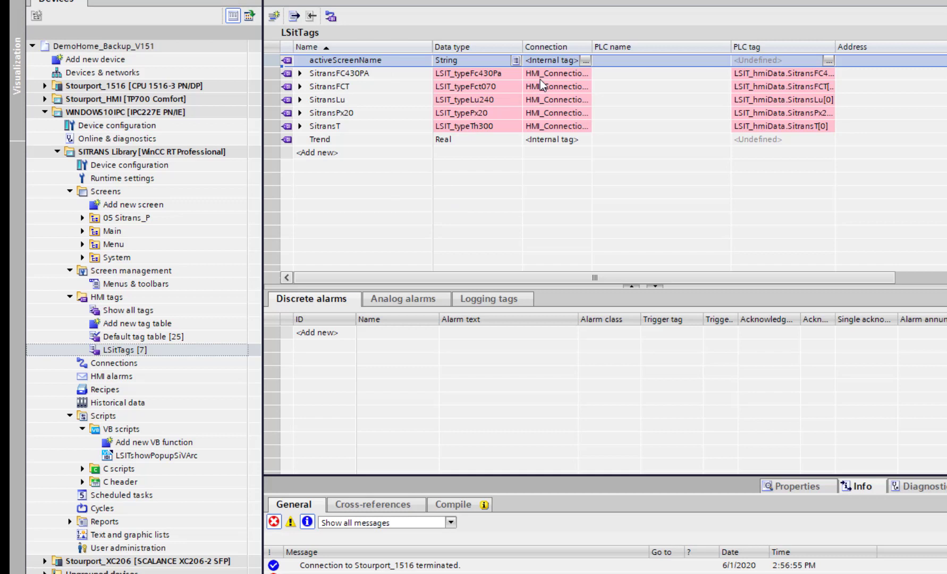
drag(594, 47, 613, 46)
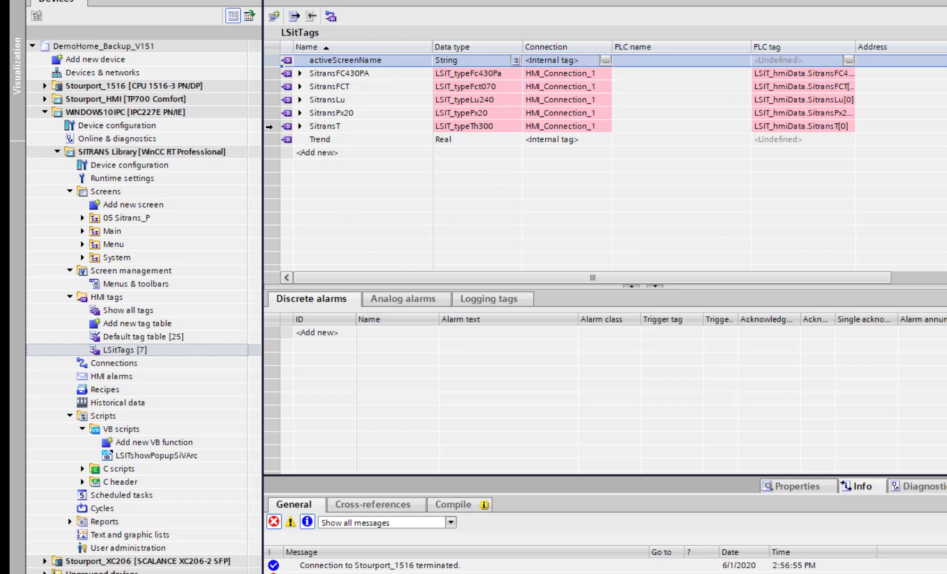
Delete the SitransT, SitransLu, SitransFCT and SitransFC430PA tags
click(270, 127)
key(Delete)
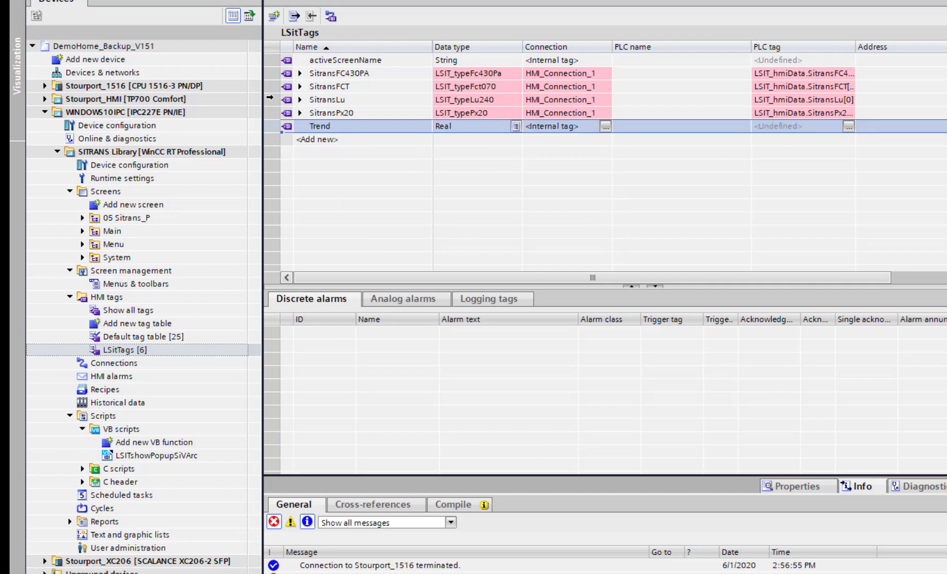
click(270, 101)
key(Delete)
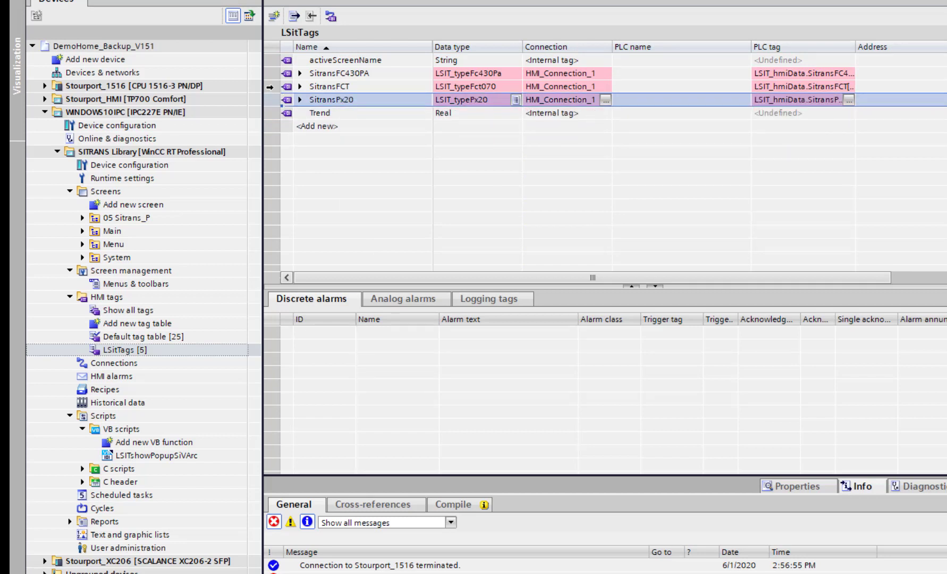
click(270, 85)
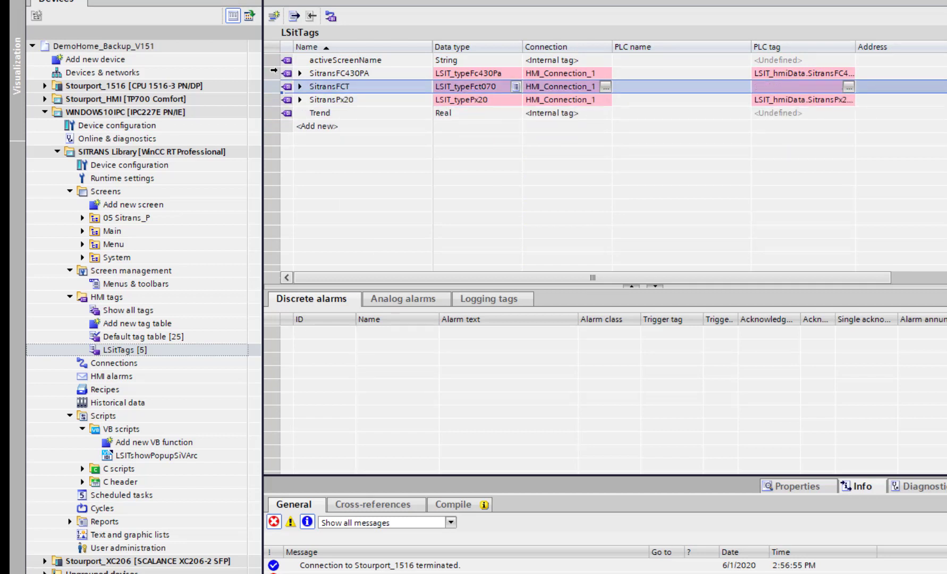
key(Delete)
click(267, 76)
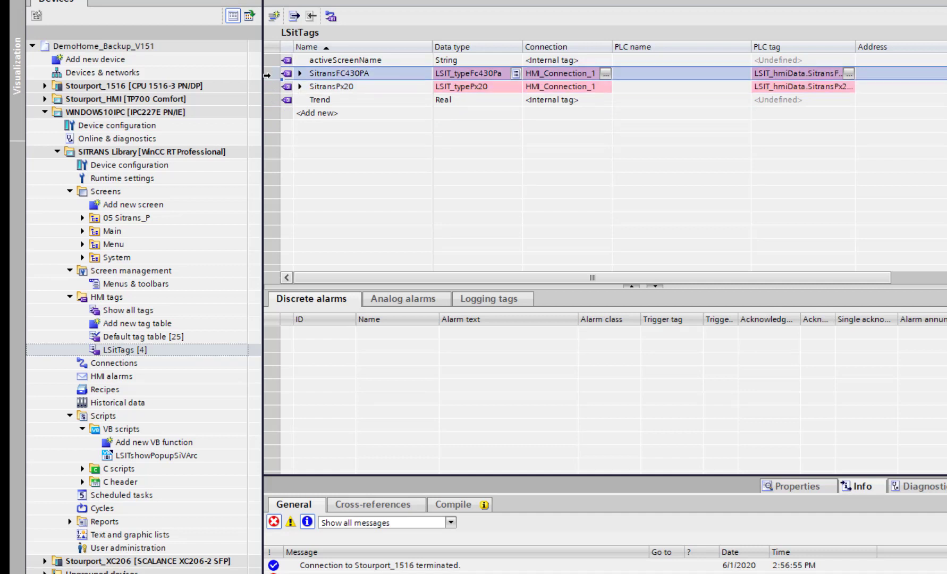
key(Delete)
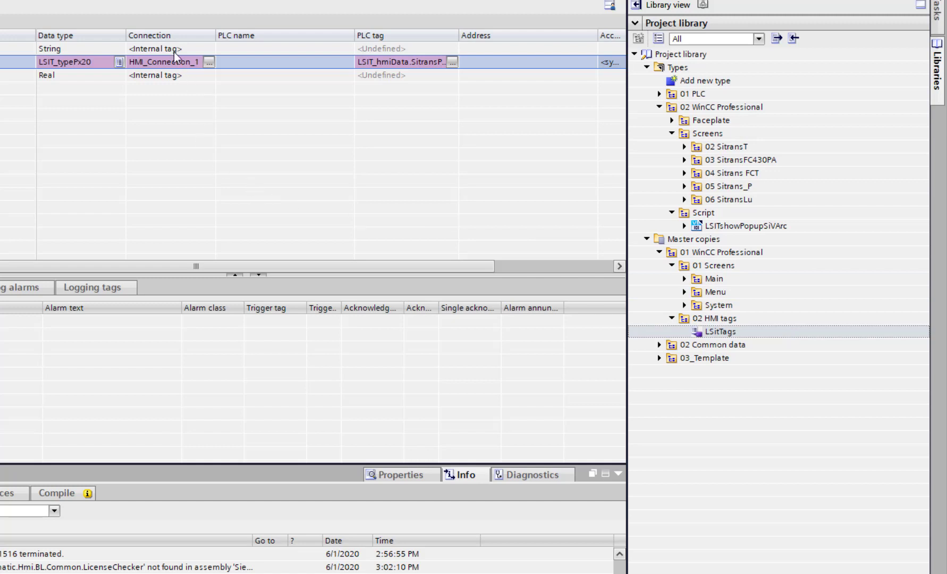
Set the SitransPx20 tag's connection to HMI_Connection_3 and widen the PLC tag column
click(210, 61)
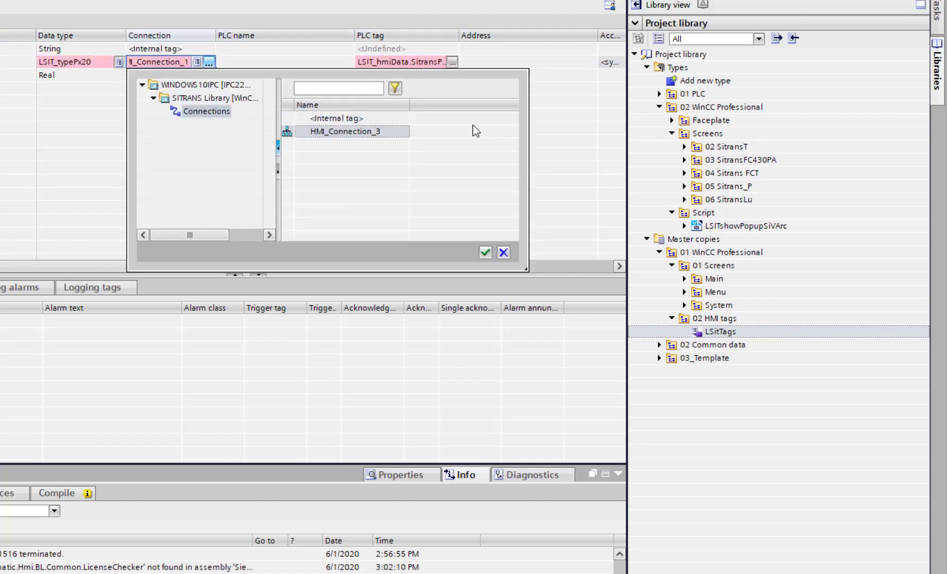
click(361, 131)
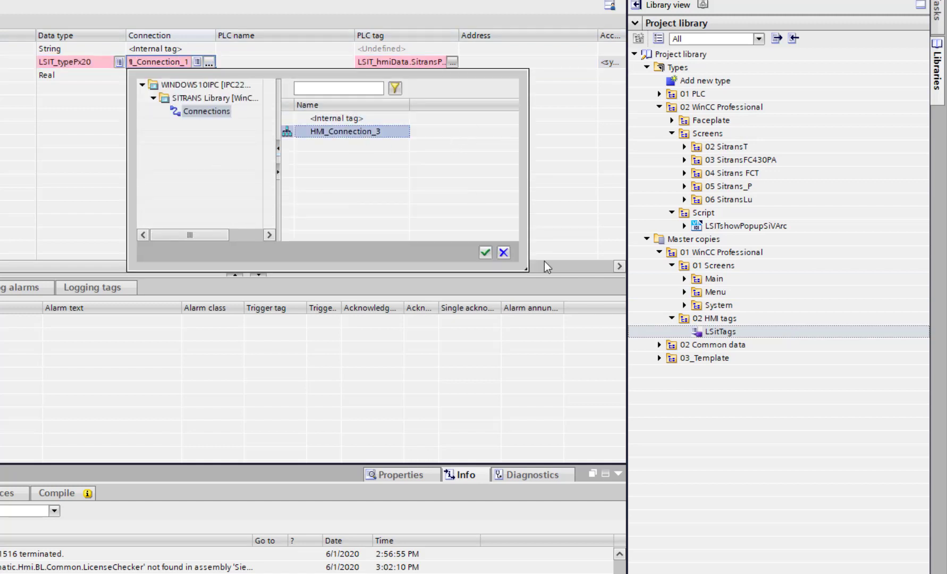
click(485, 252)
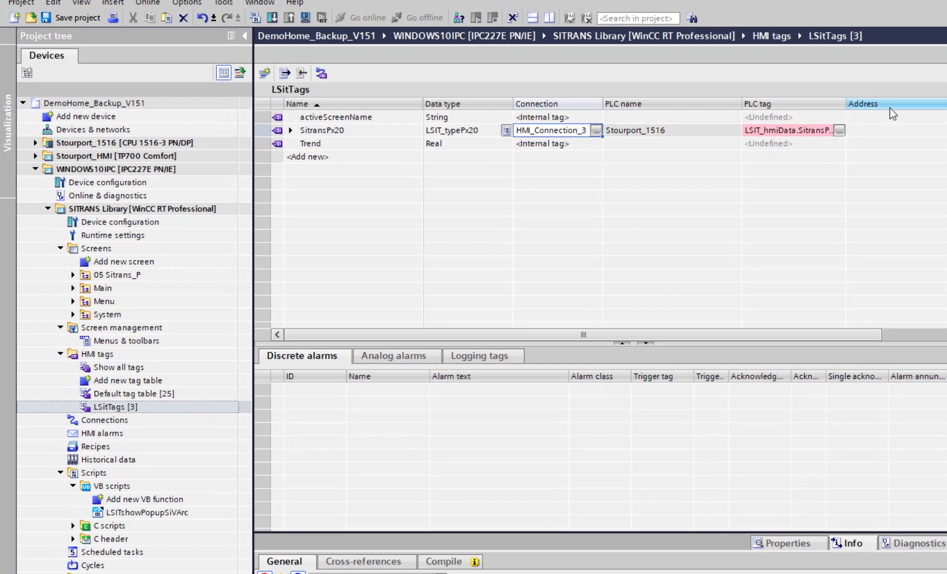
drag(845, 104, 891, 105)
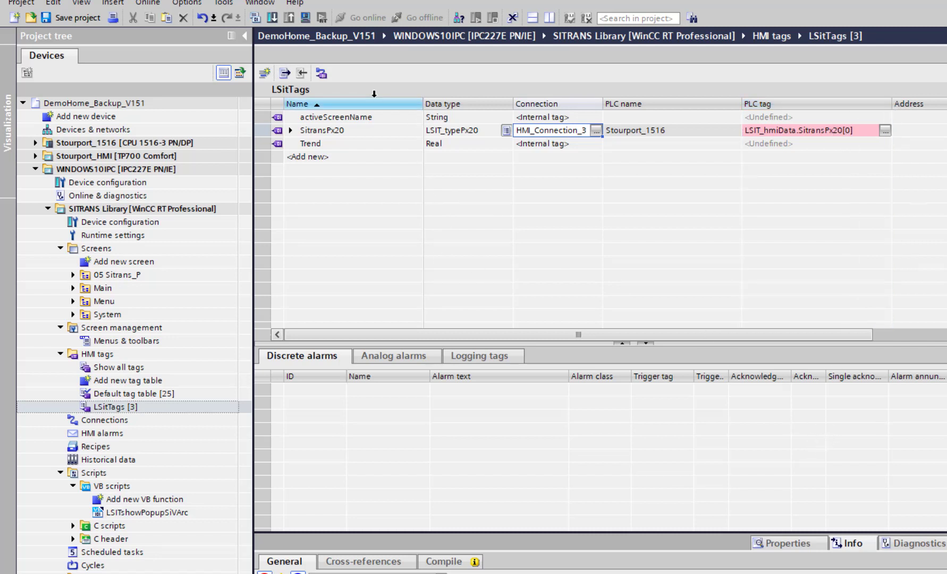
Synchronize with PLC tags, matching paths and data type, keeping the WinCC tag names
click(322, 73)
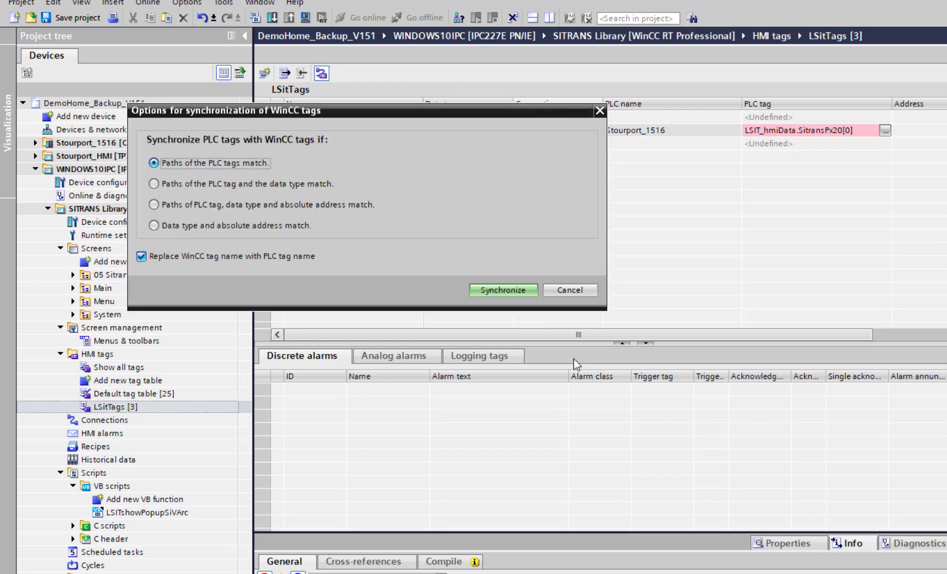
click(141, 256)
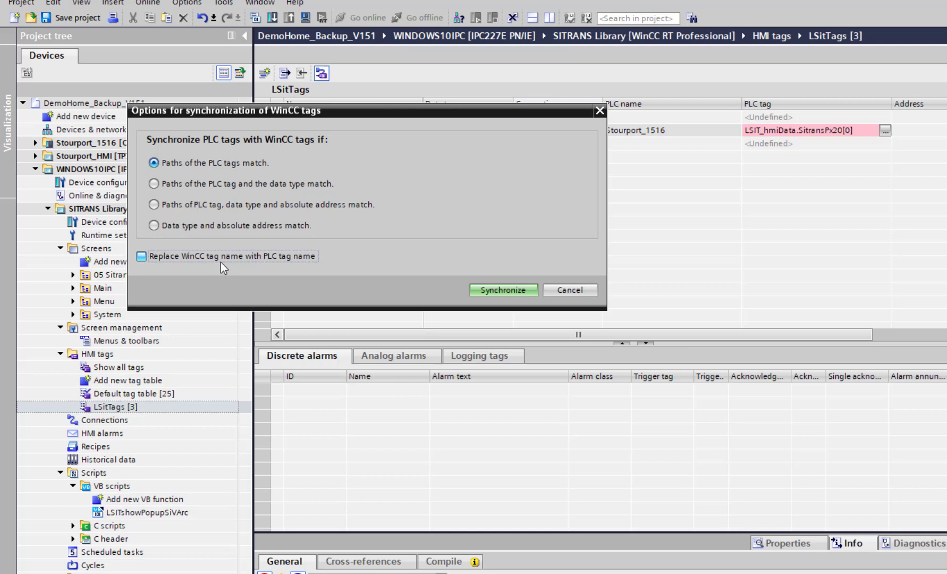
click(153, 184)
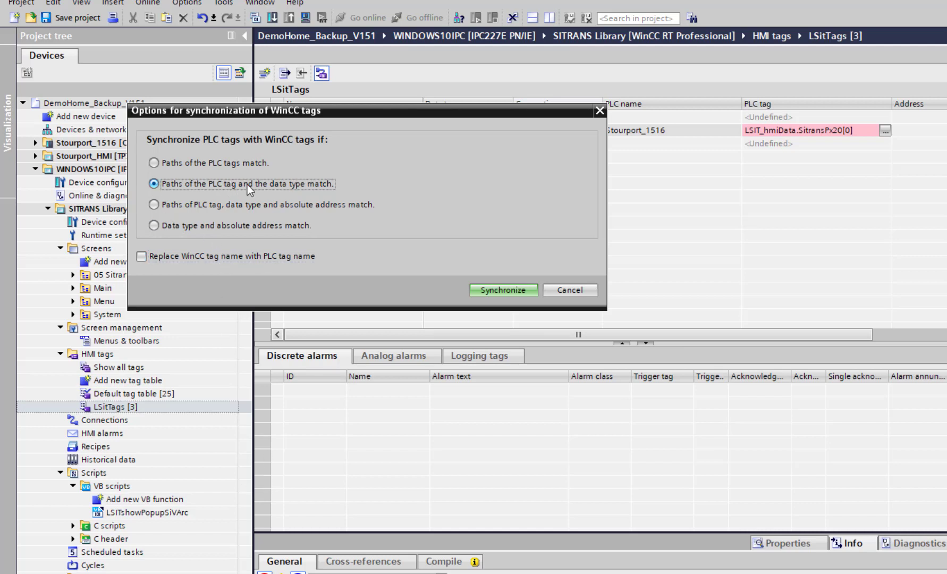
click(514, 291)
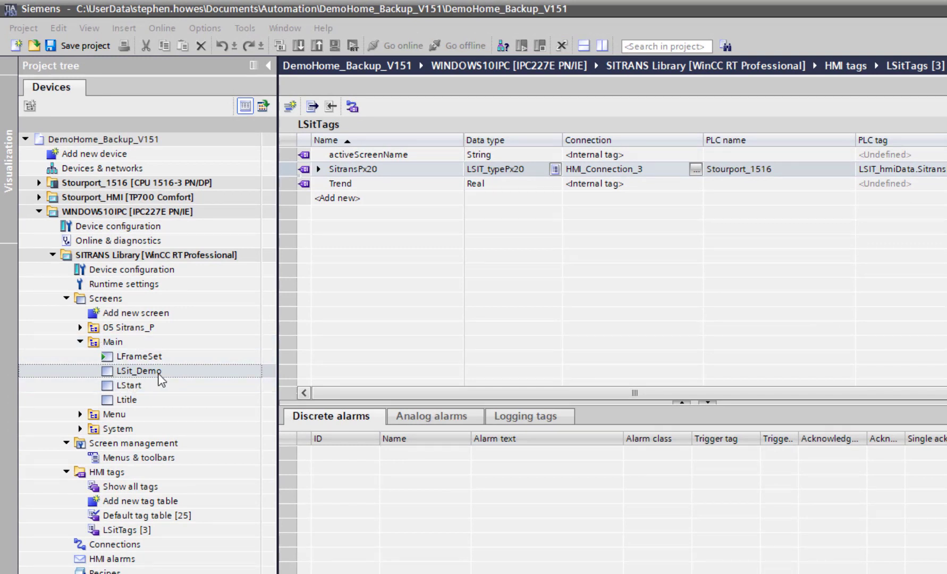
Open the LSit_Demo screen from Screens > Main in the screen editor
click(148, 373)
double_click(149, 373)
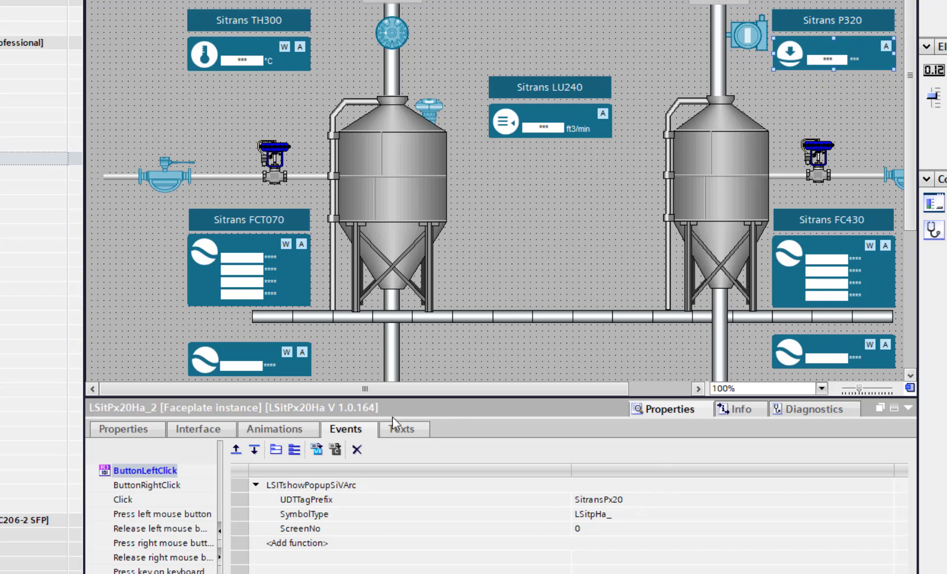
click(186, 434)
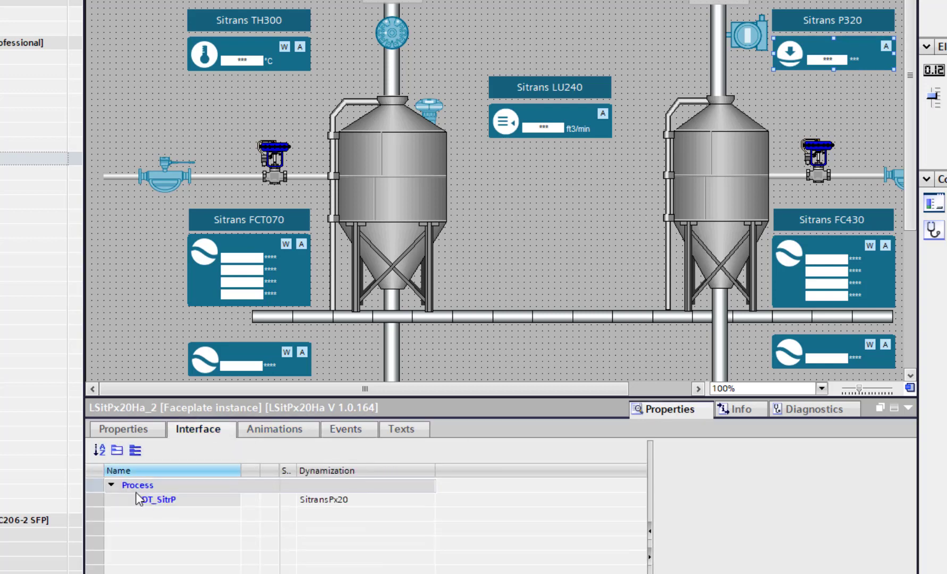
click(336, 501)
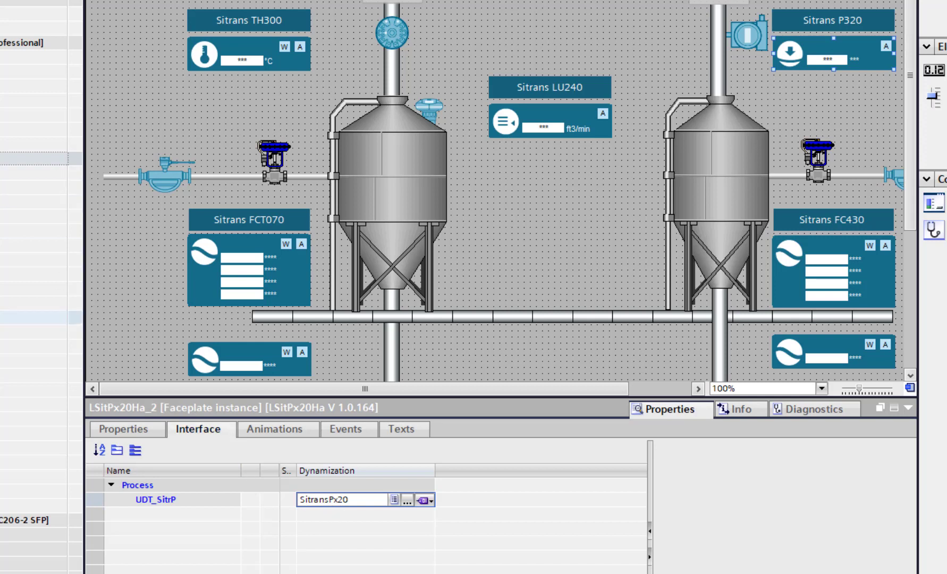
click(411, 502)
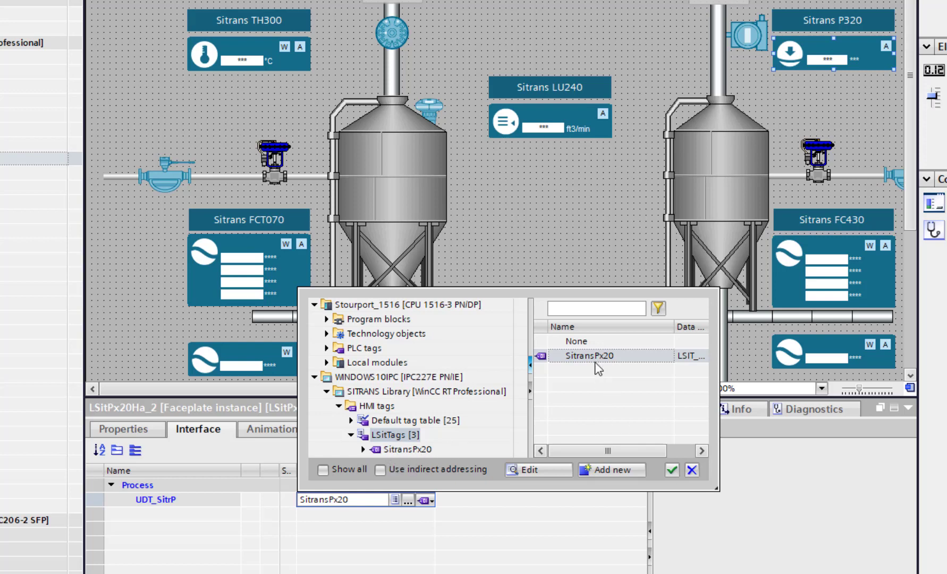
click(692, 469)
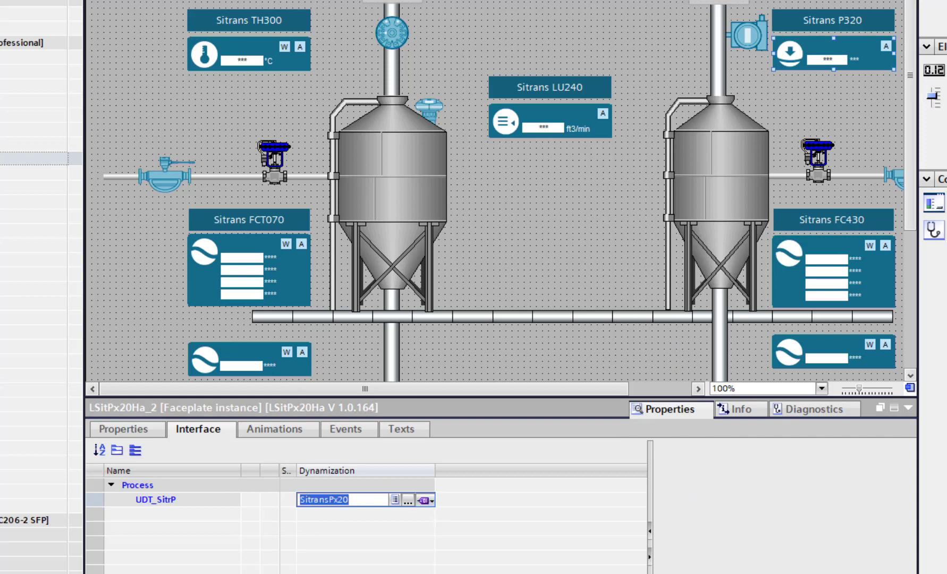
click(360, 432)
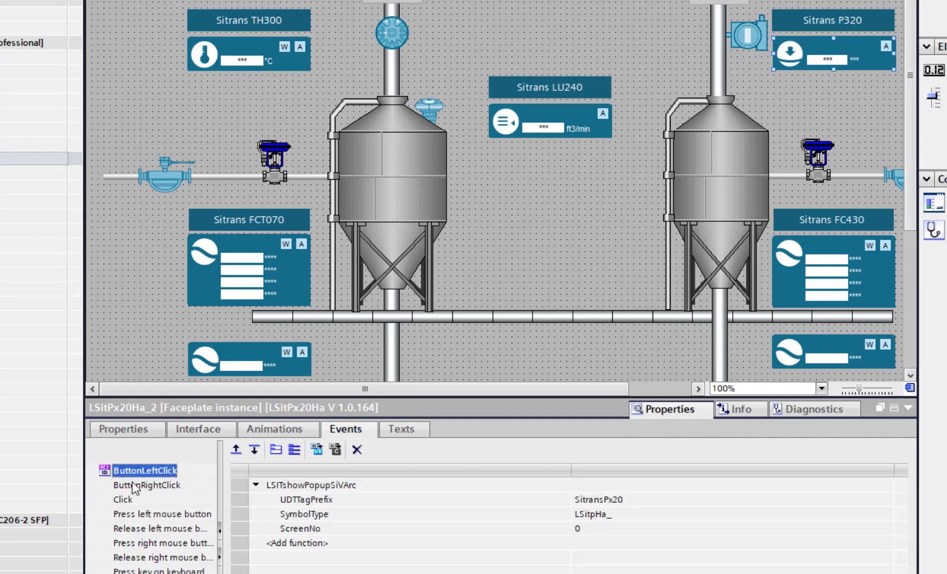
click(356, 486)
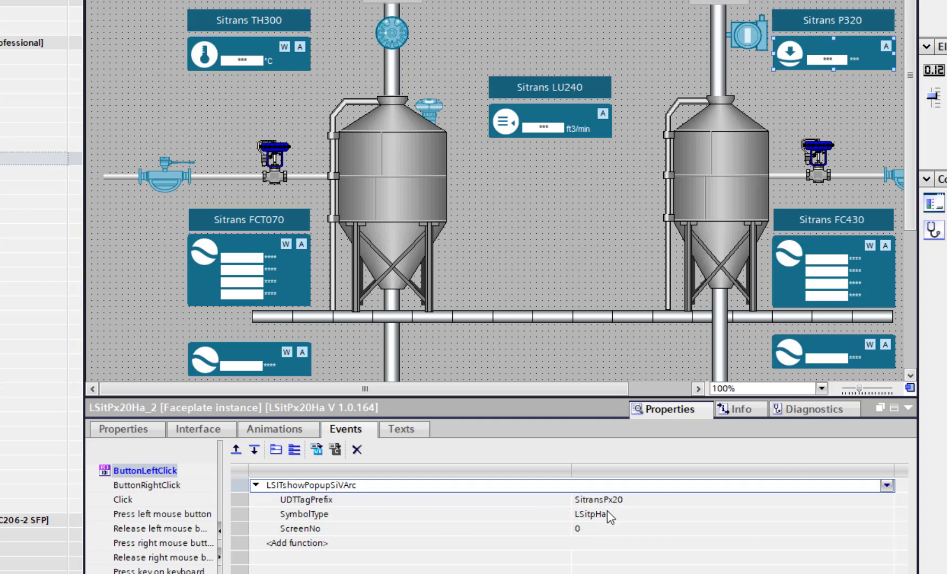
click(818, 512)
click(856, 500)
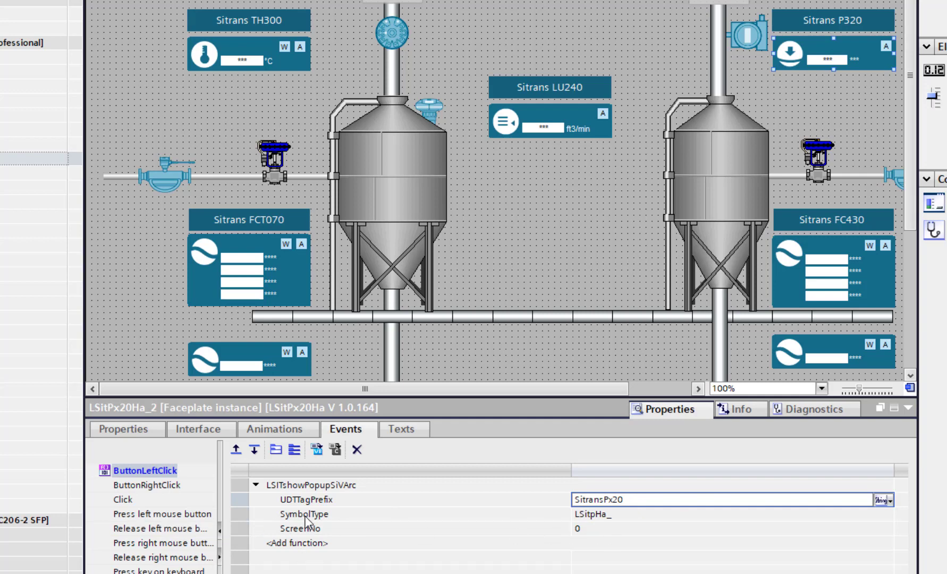
click(598, 517)
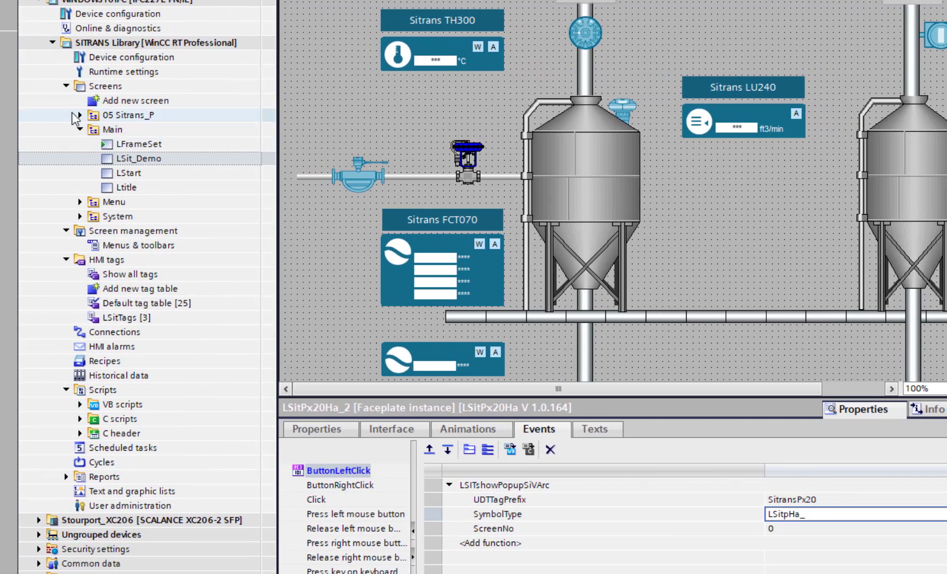
Expand 05 Sitrans_P and inspect the LSitpHa_0 name's LSitpHa_ prefix without renaming it
click(78, 114)
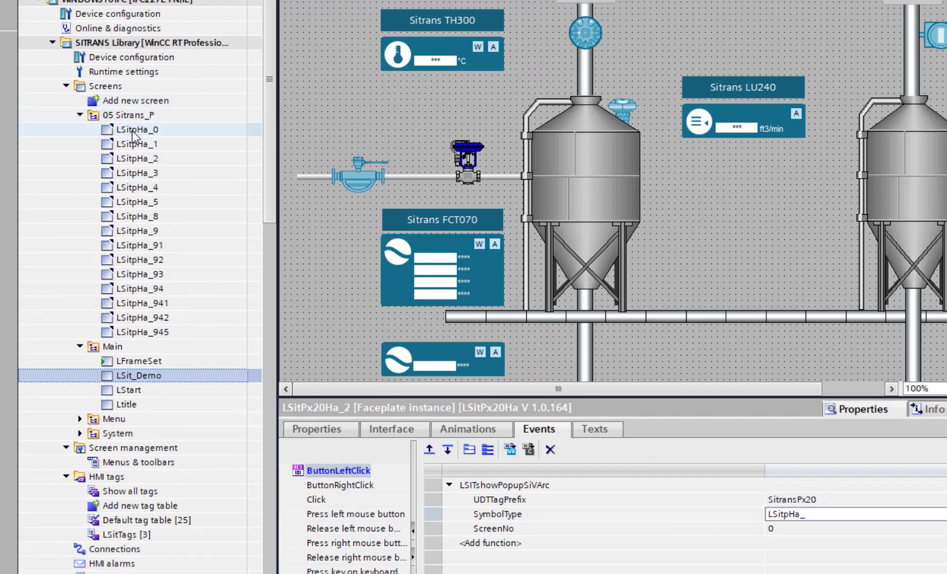
click(144, 131)
key(F2)
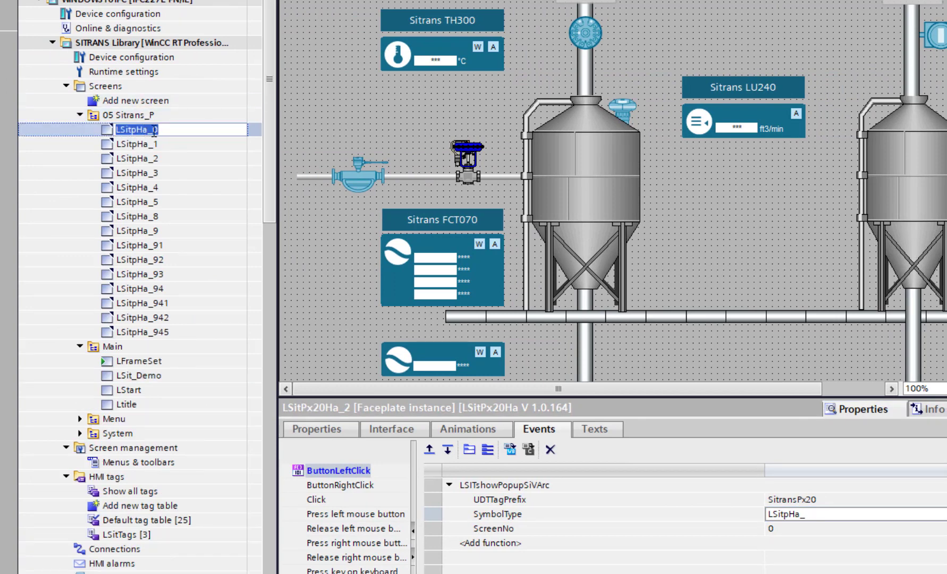
drag(154, 133, 64, 128)
click(820, 511)
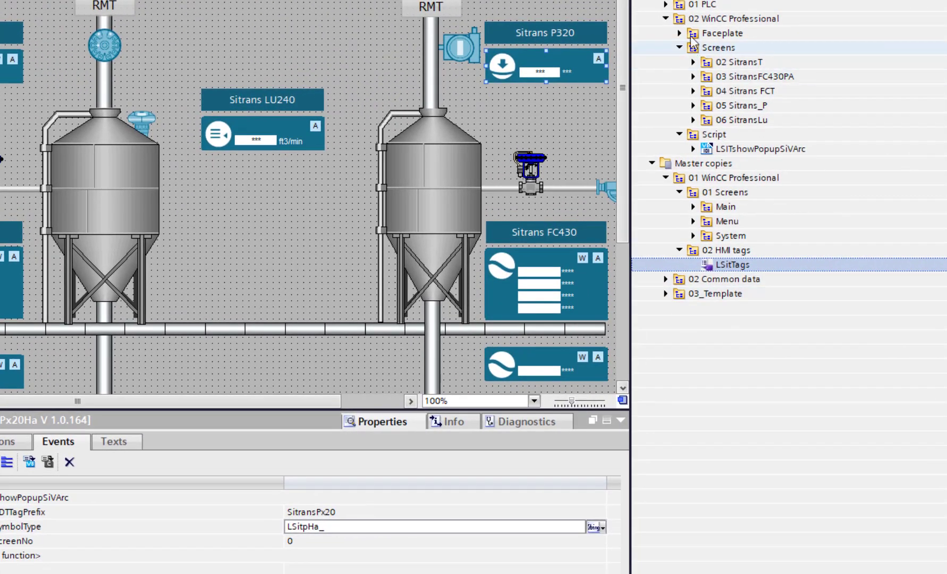
Place an LSitPx20Ha faceplate on the screen and view its interface and events
click(679, 33)
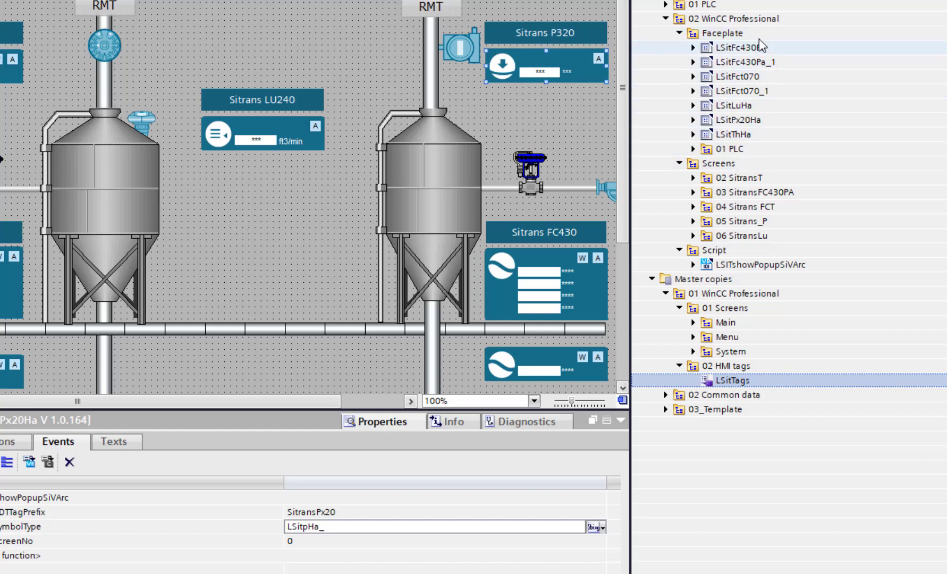
drag(738, 120, 274, 7)
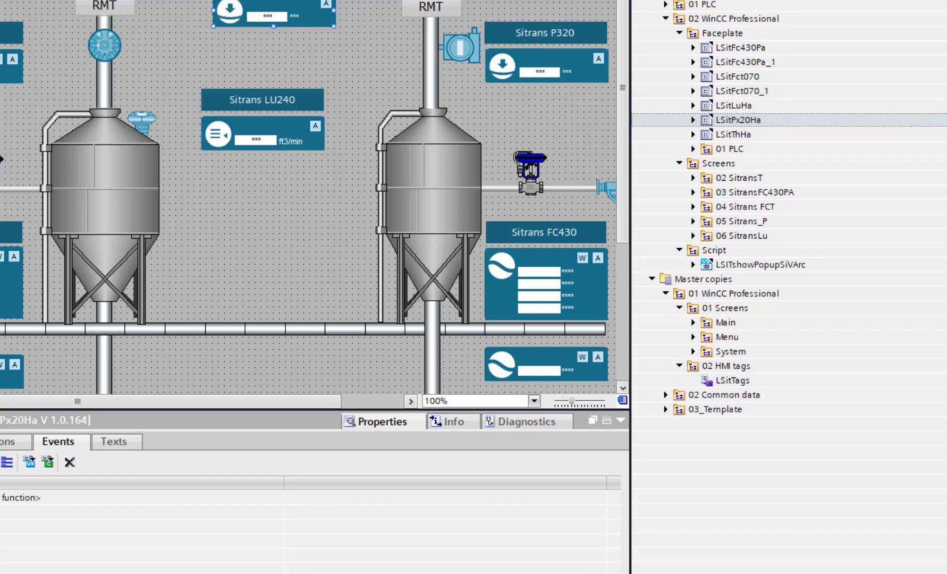
click(147, 433)
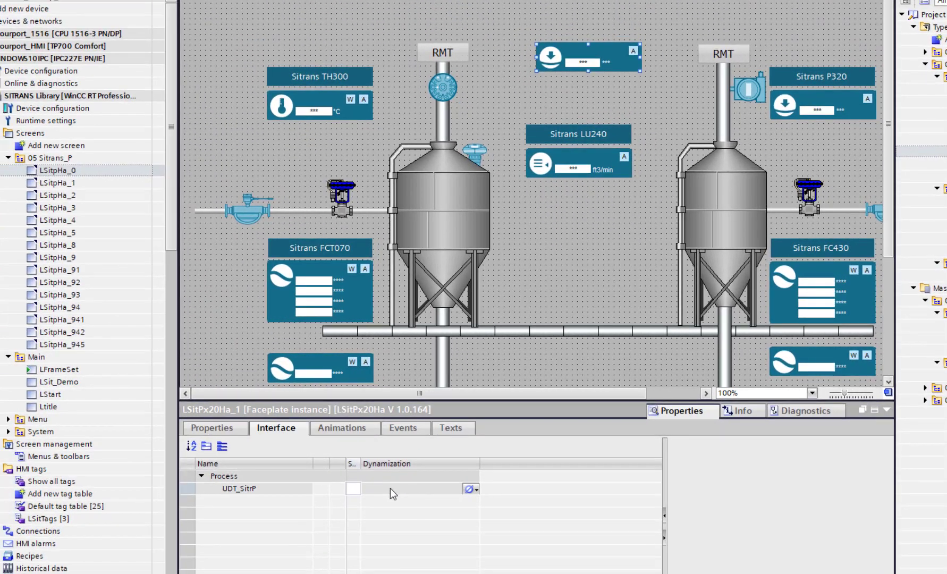
click(421, 433)
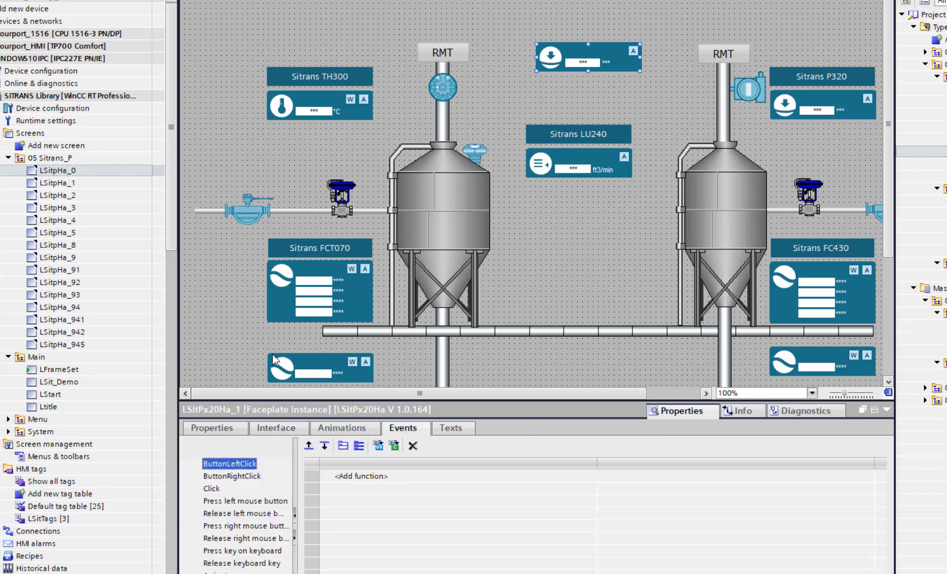
Attach LSITshowPopupSiVArc to ButtonLeftClick and make UDTTagPrefix a String parameter
click(367, 476)
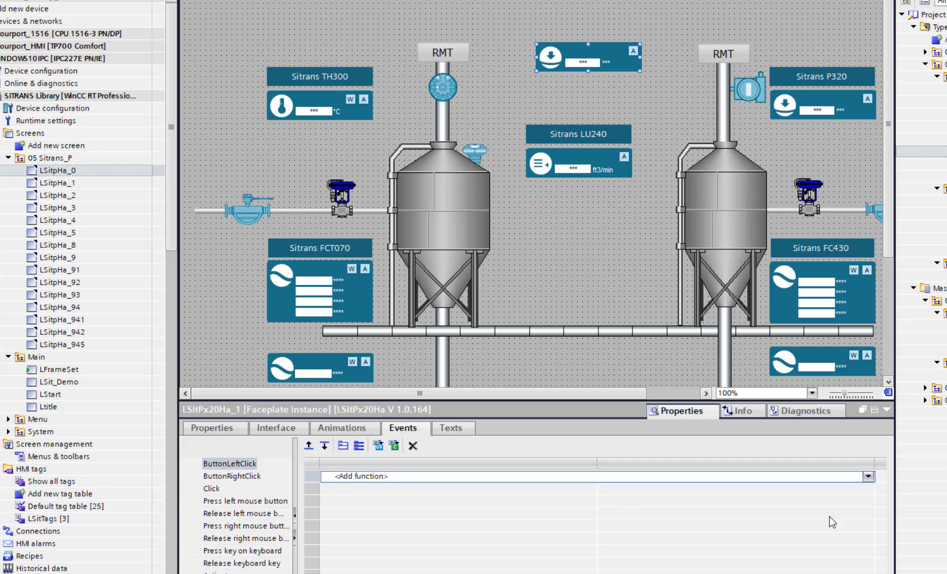
click(867, 476)
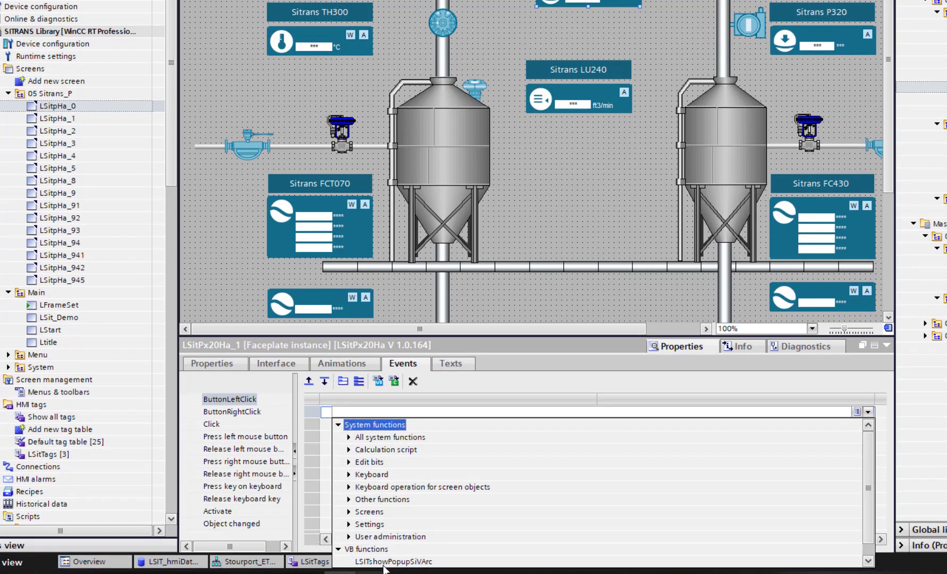
click(383, 564)
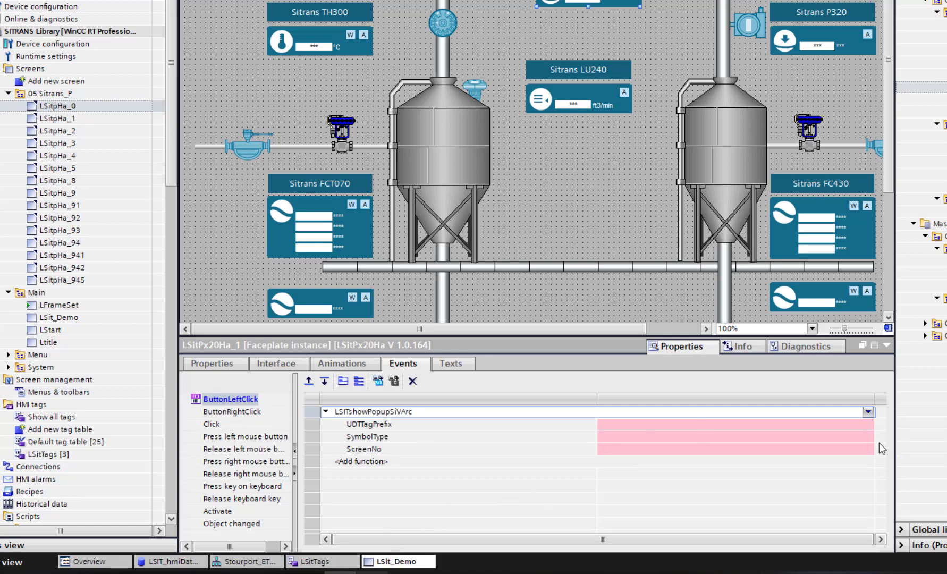
click(861, 427)
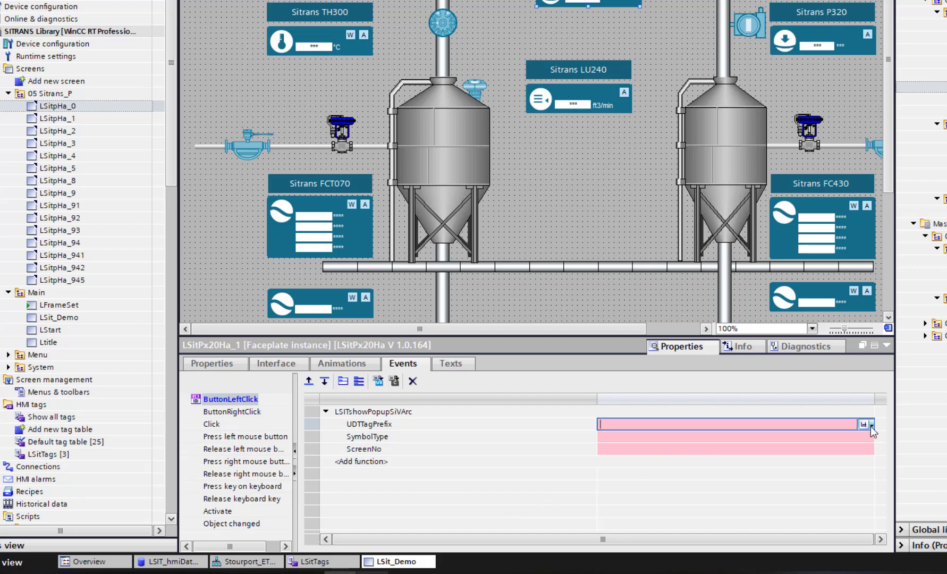
click(871, 425)
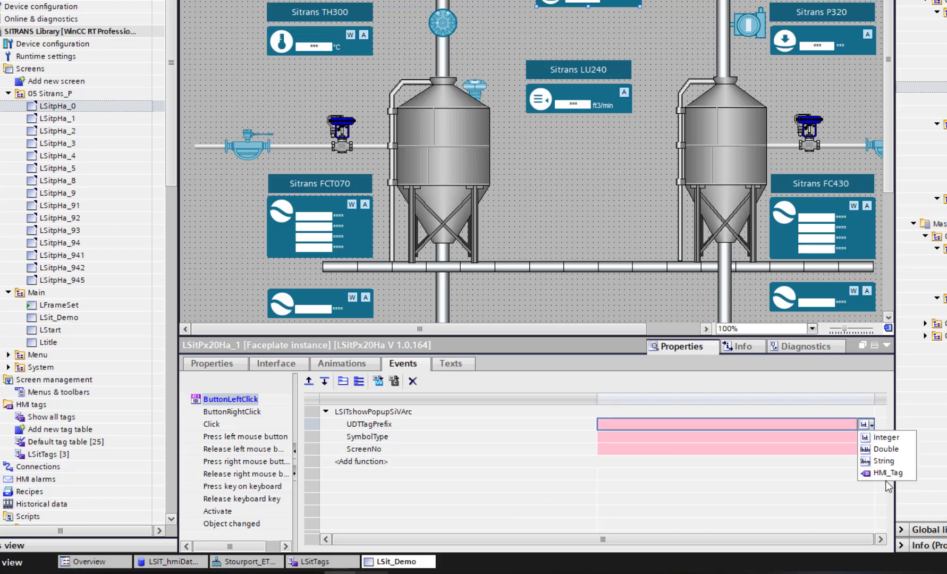
click(886, 461)
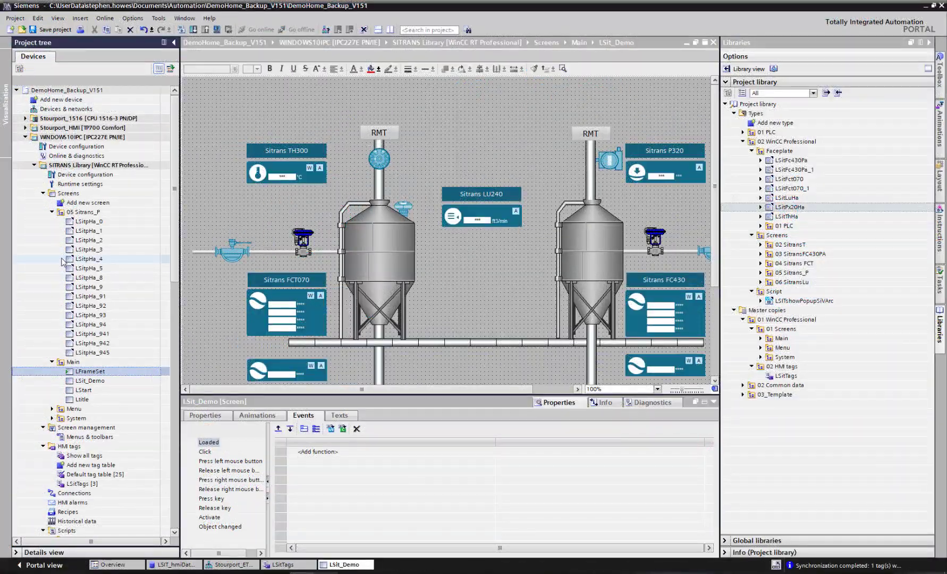
Open Runtime settings, confirm LFrameSet as start screen, and select the SITRANS Library device
double_click(92, 184)
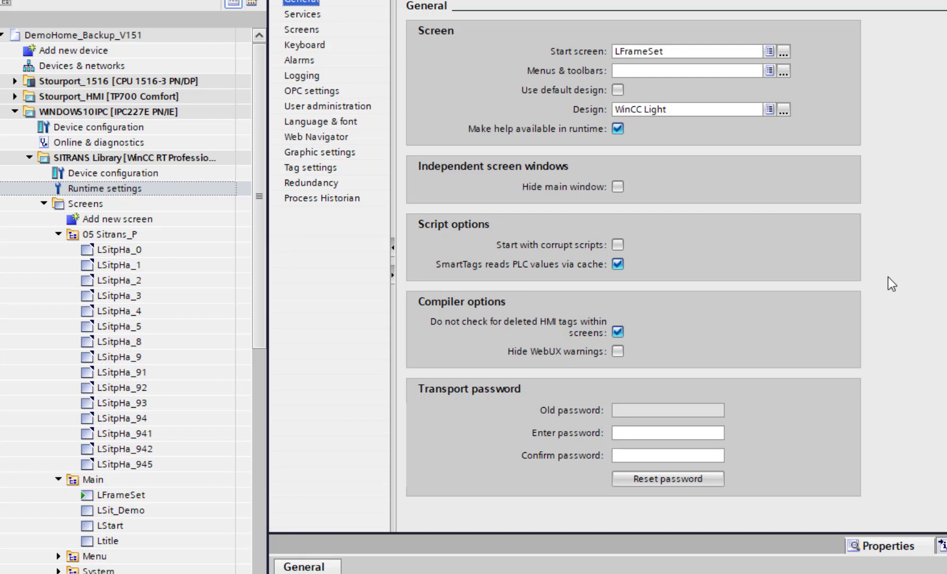
click(85, 159)
click(85, 159)
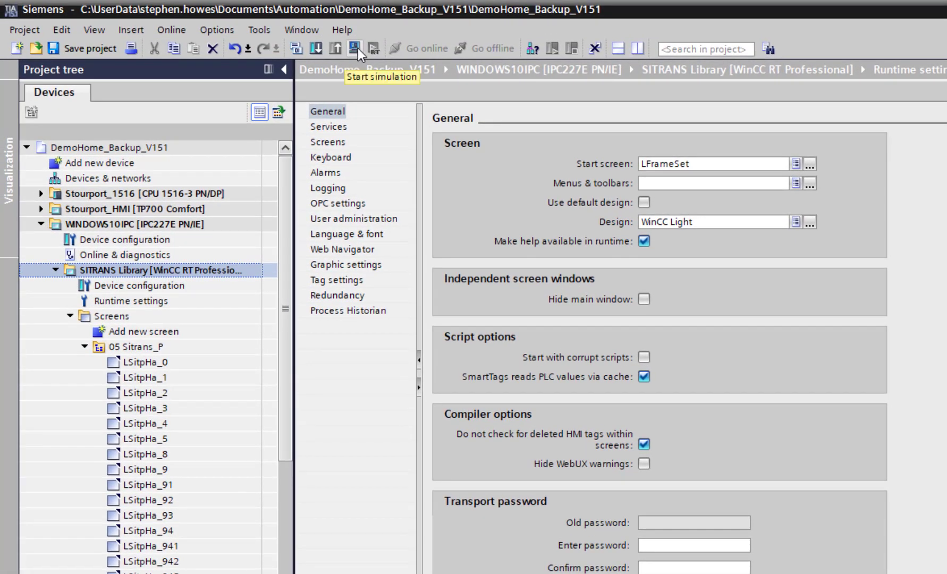
Start the runtime simulation from the toolbar
click(357, 48)
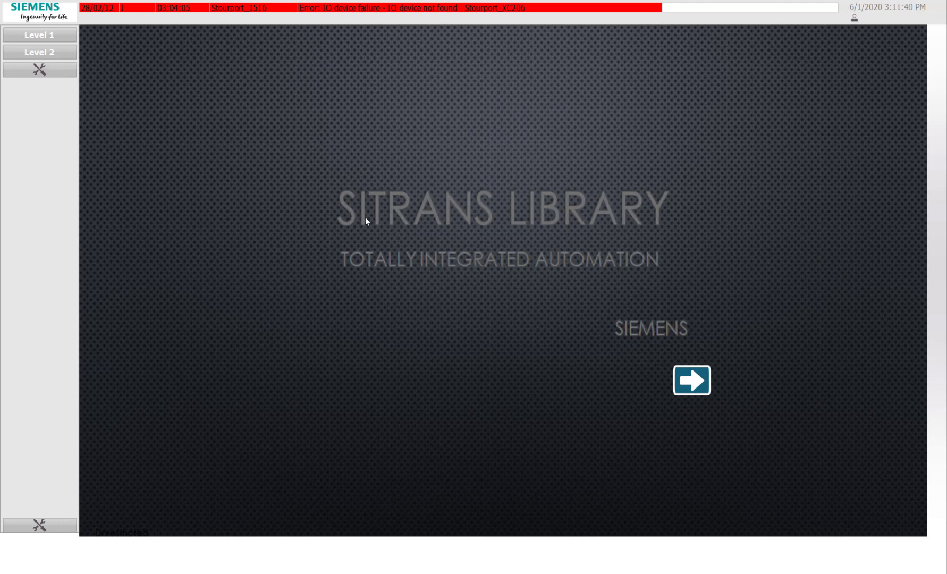
Advance past the title screen and open the Sitrans P320 faceplate popup
click(700, 392)
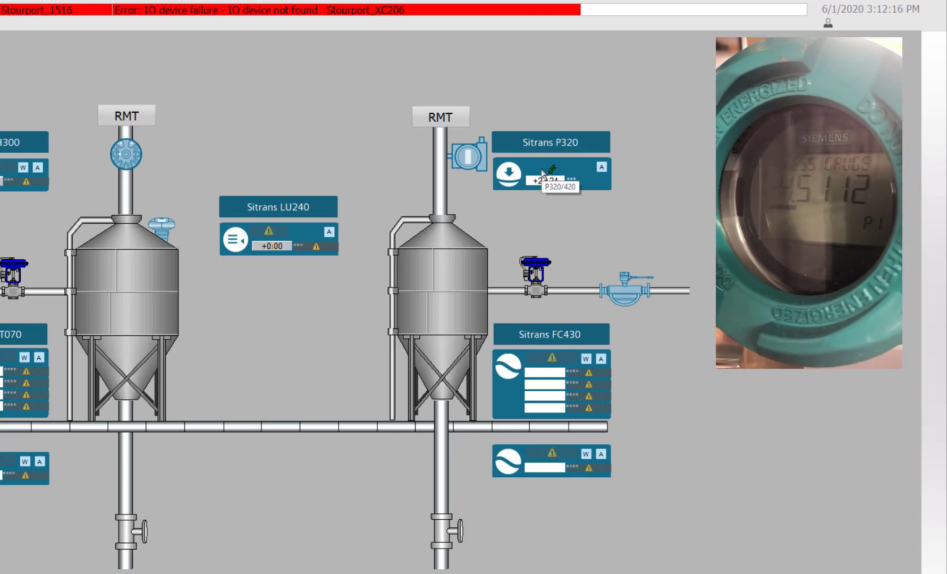
click(568, 171)
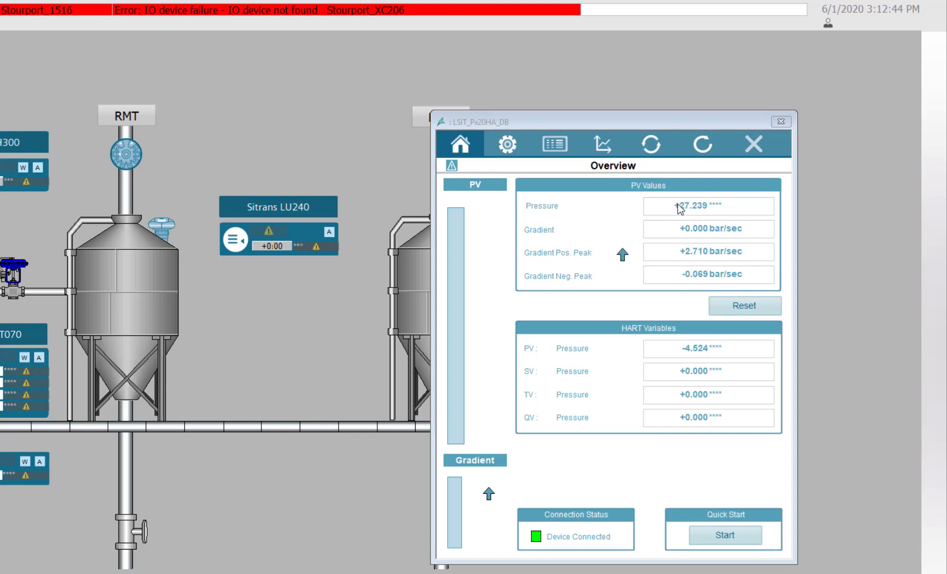
Read the P320 configuration on the faceplate's Configuration page, confirming compatible firmware
click(650, 147)
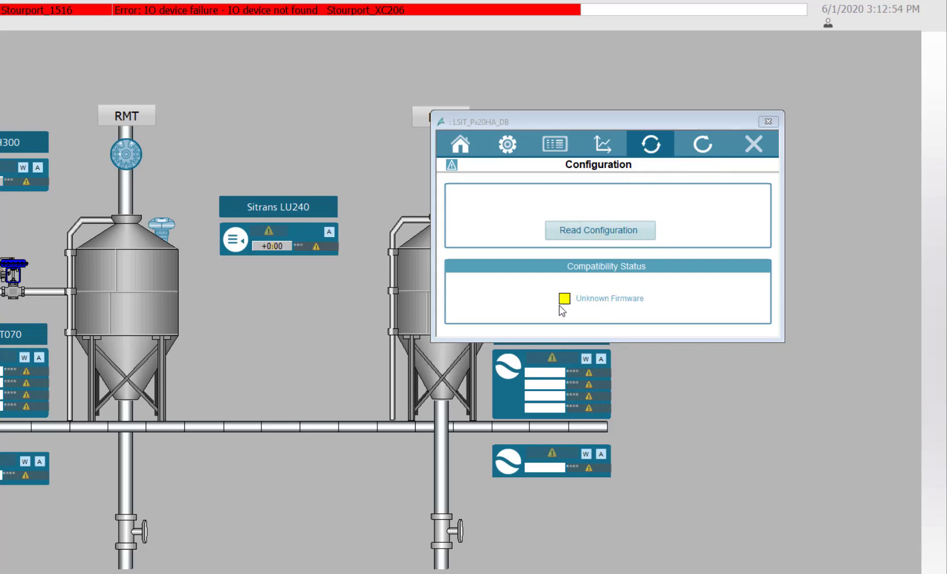
drag(651, 113, 587, 196)
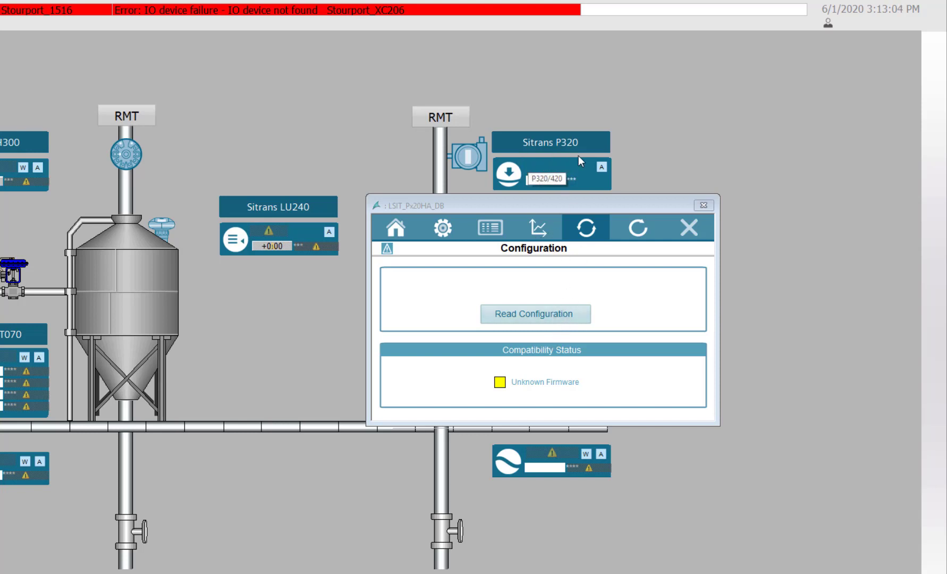
click(534, 314)
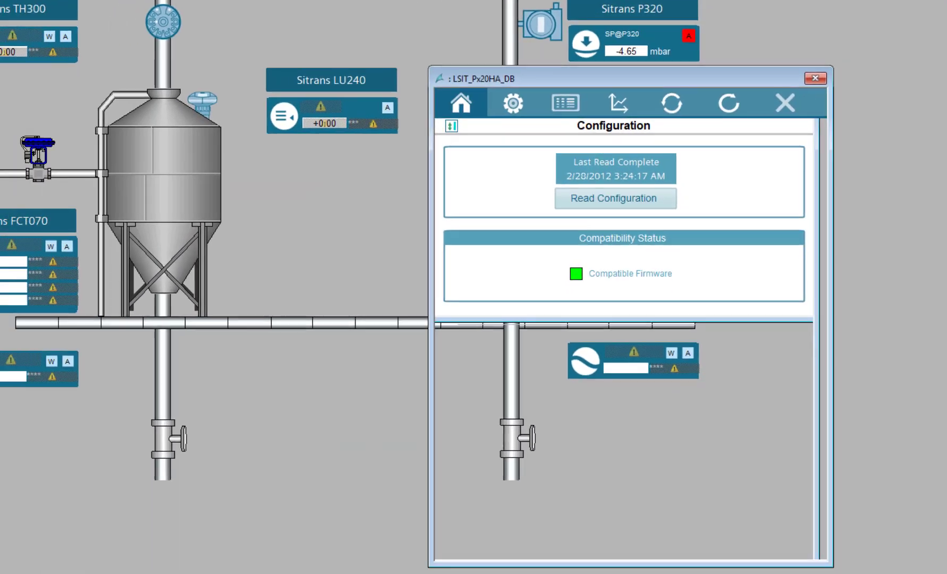
Run the P320 Quick Start through the Application and Range pages, then close it to the -100 to +250 mbar Overview
click(329, 191)
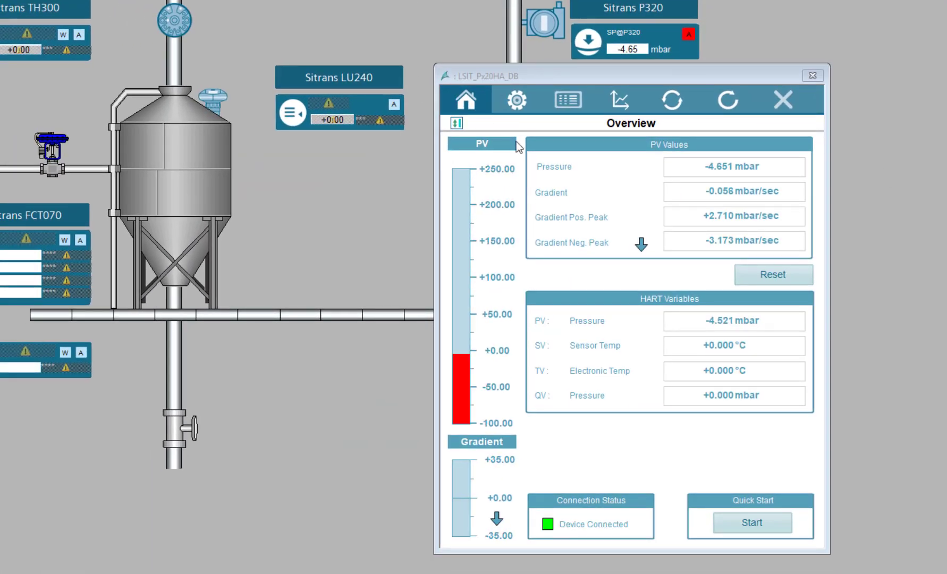
click(749, 523)
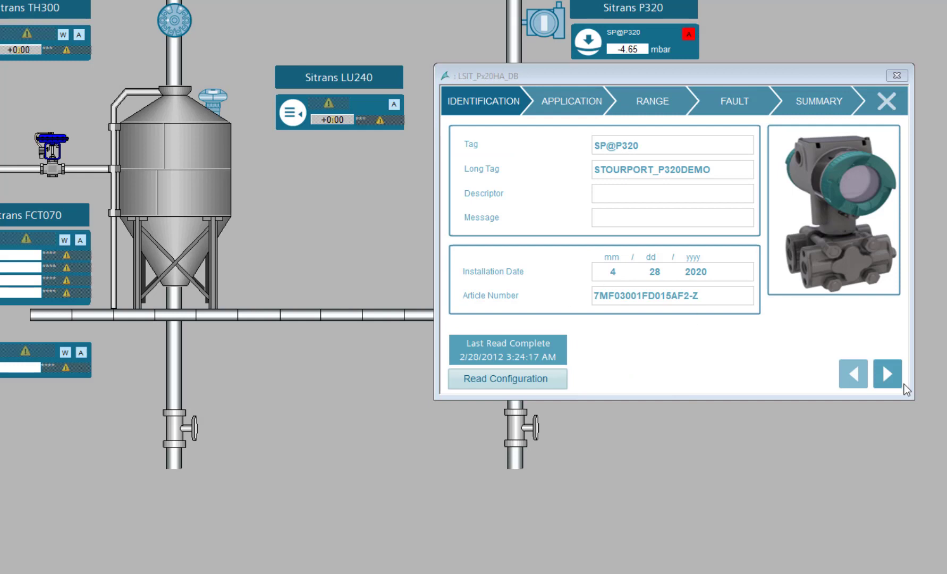
click(890, 375)
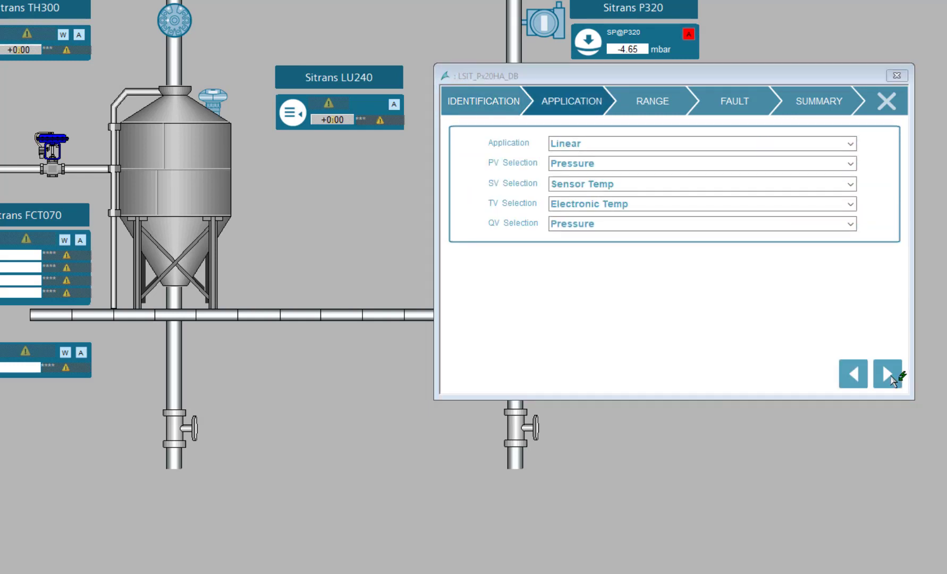
click(890, 375)
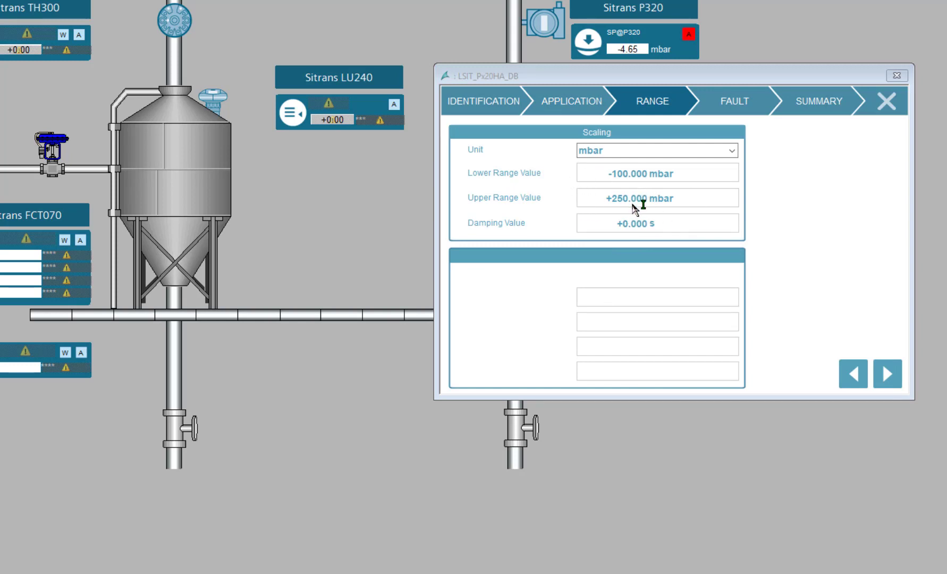
click(889, 101)
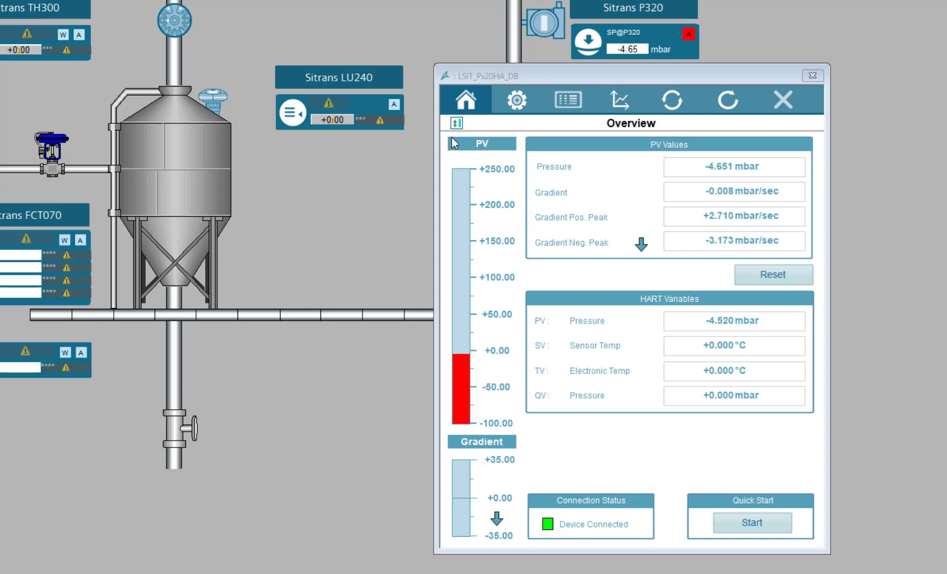
Show the faceplate's Limit View with the Low Alarm at -0.020 bar active and limit monitoring enabled
click(514, 101)
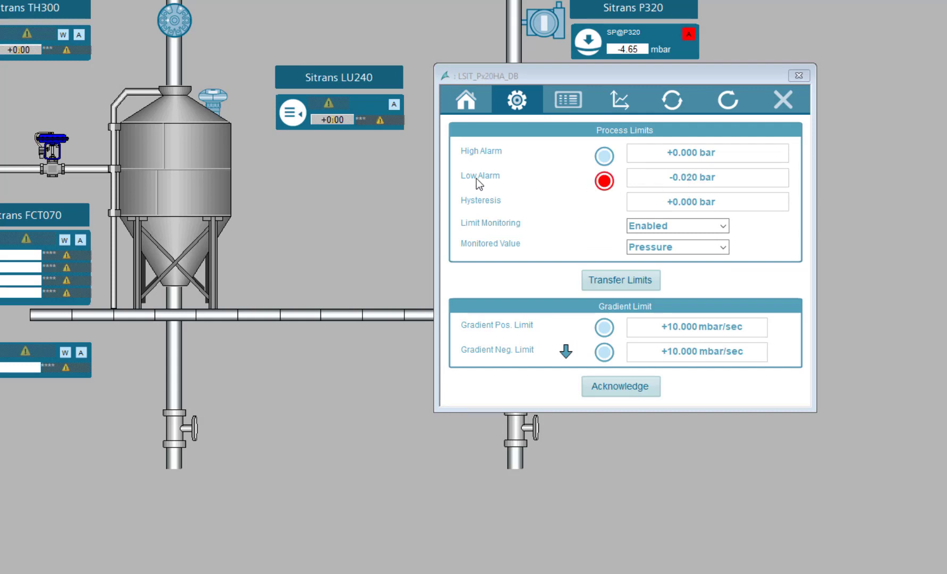